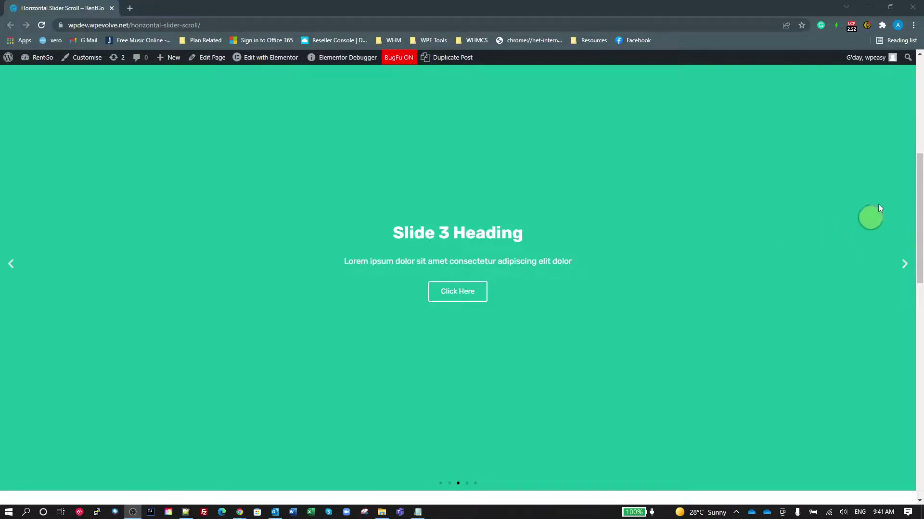
Wheel-scroll over the top slider to check that it steps horizontally through its slides
scroll(466, 257, down, 7)
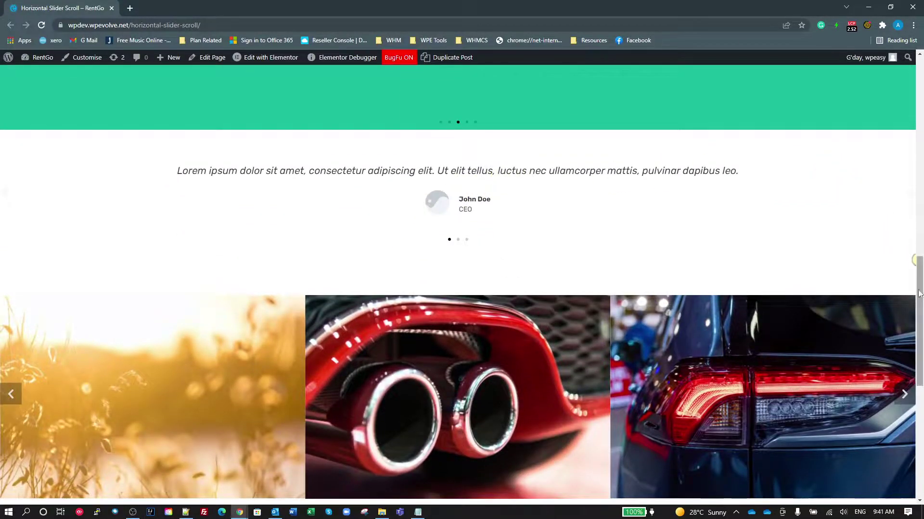
scroll(917, 301, down, 2)
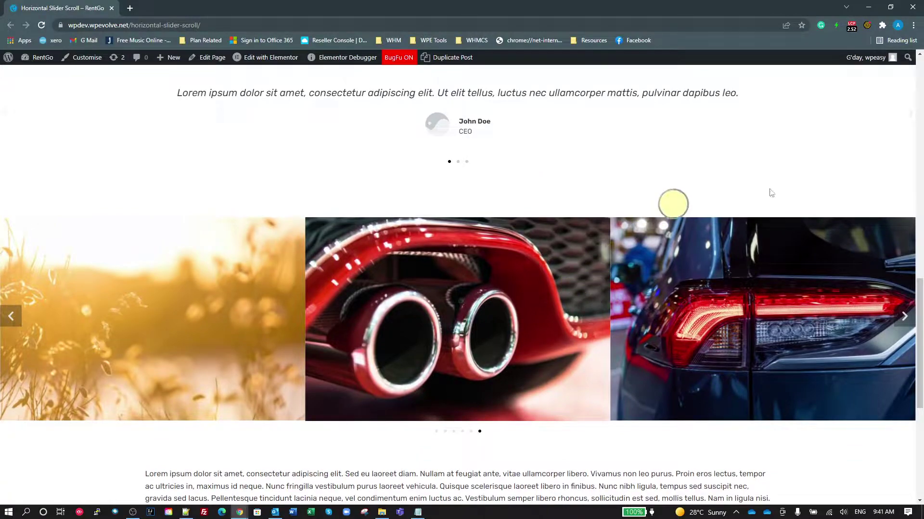
drag(918, 307, 912, 86)
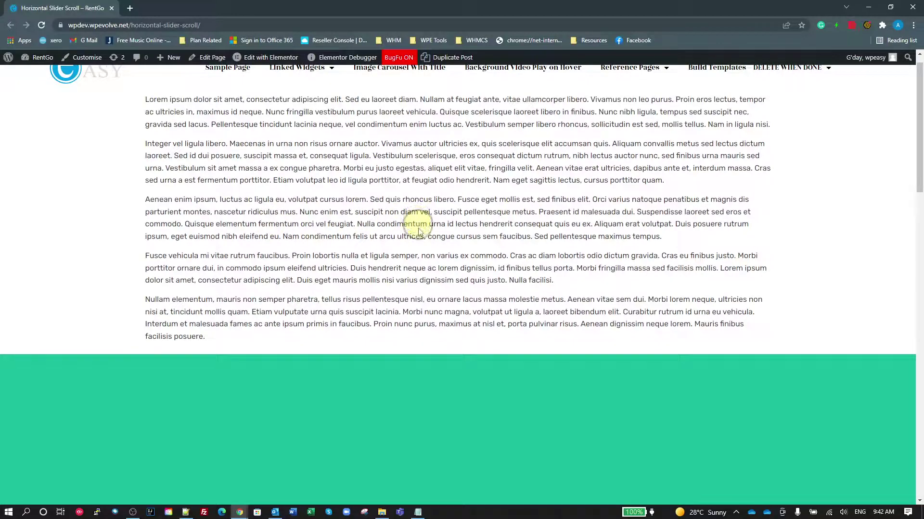
scroll(420, 236, down, 1)
scroll(420, 234, down, 1)
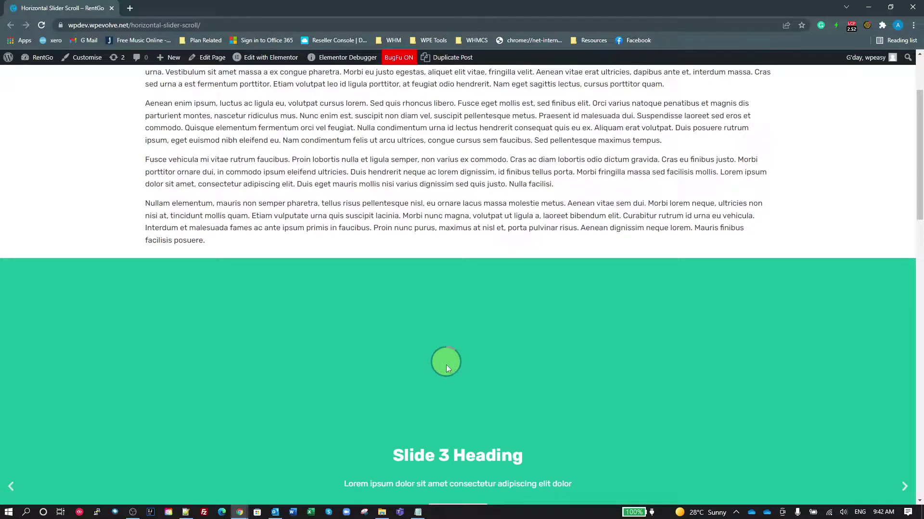
scroll(458, 357, down, 3)
scroll(458, 359, up, 2)
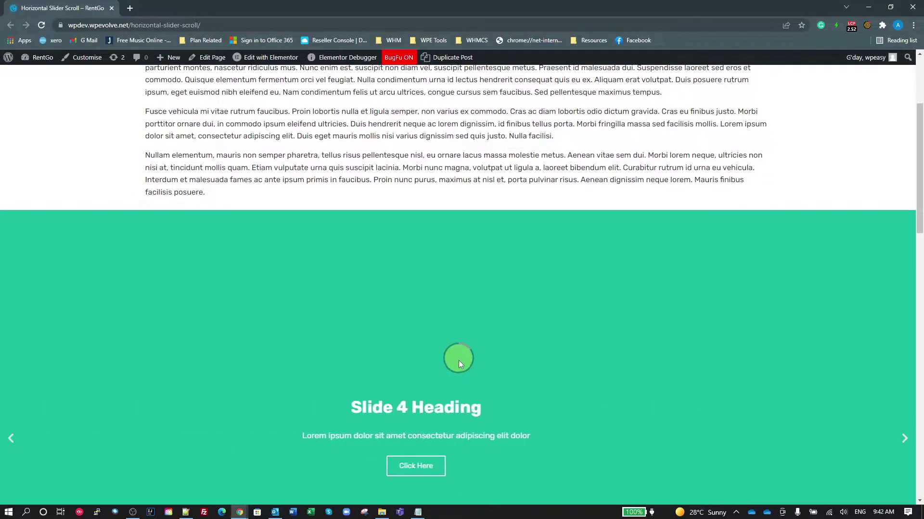
scroll(445, 342, down, 1)
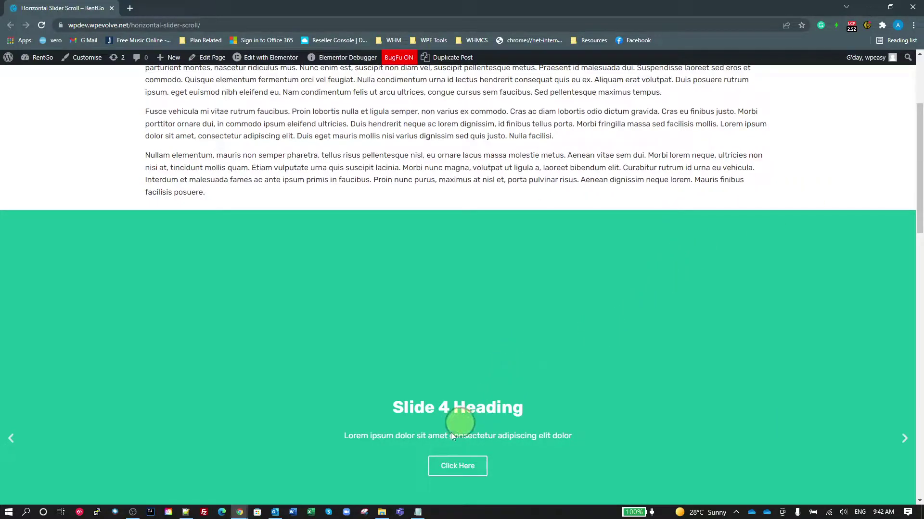
scroll(546, 298, down, 3)
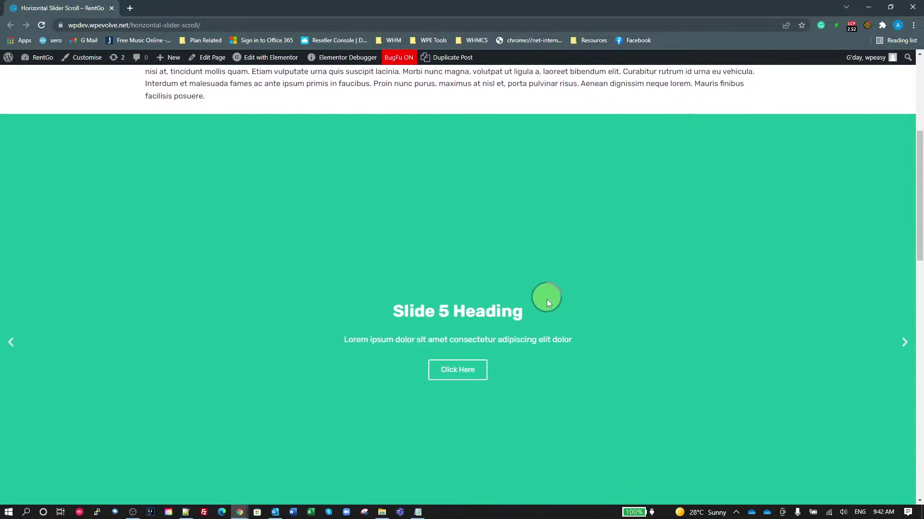
scroll(546, 300, down, 2)
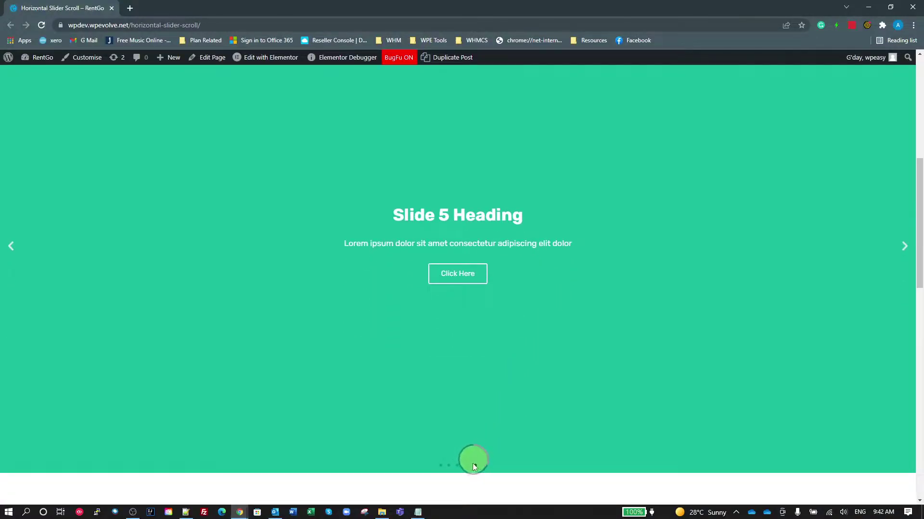
scroll(547, 406, up, 1)
scroll(547, 407, up, 2)
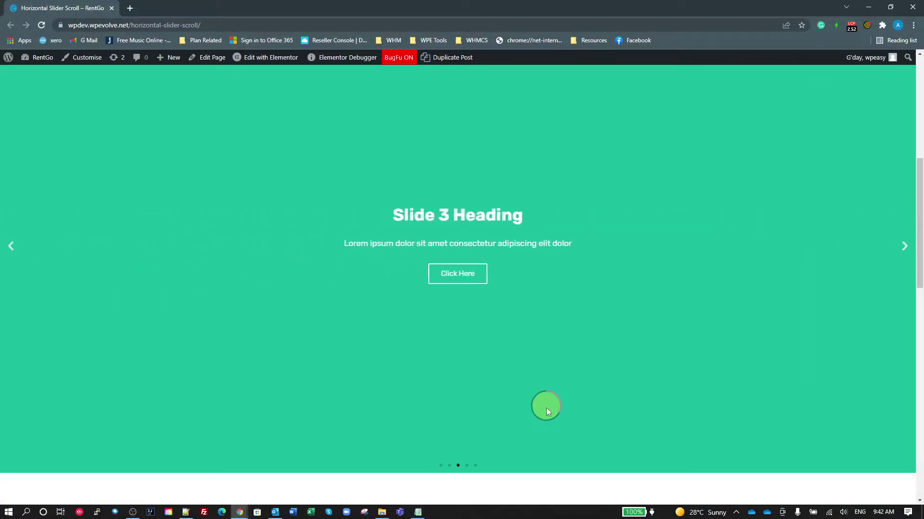
scroll(546, 410, up, 1)
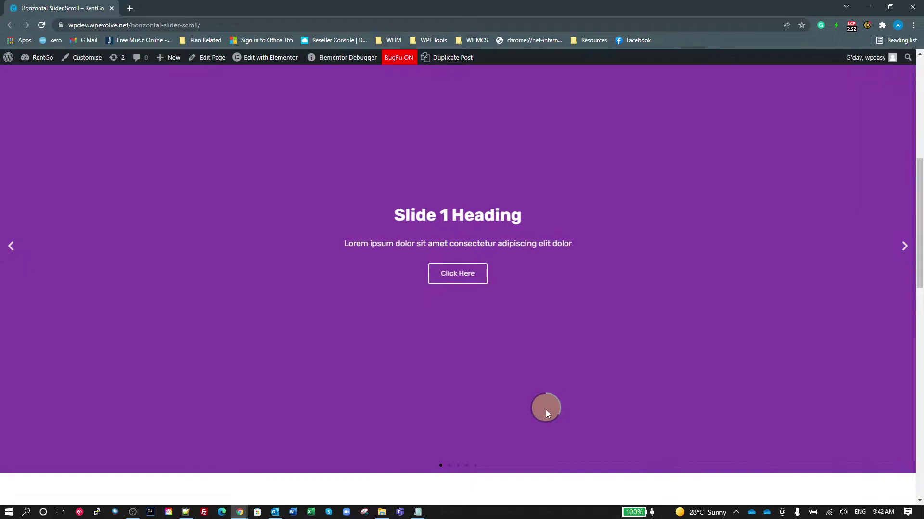
scroll(546, 409, up, 1)
scroll(546, 410, up, 1)
scroll(546, 411, down, 1)
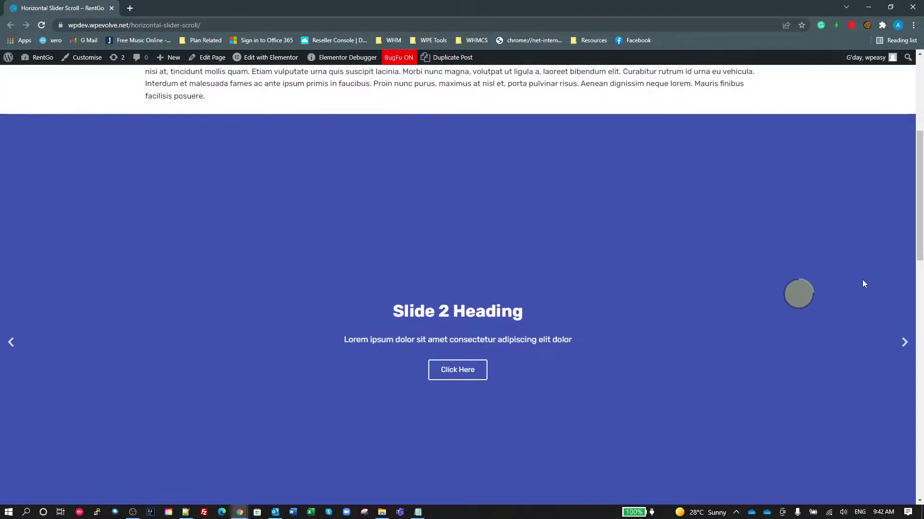
Wheel-scroll over the image carousel to step through its car, tunnel and field photos
drag(921, 245, 920, 363)
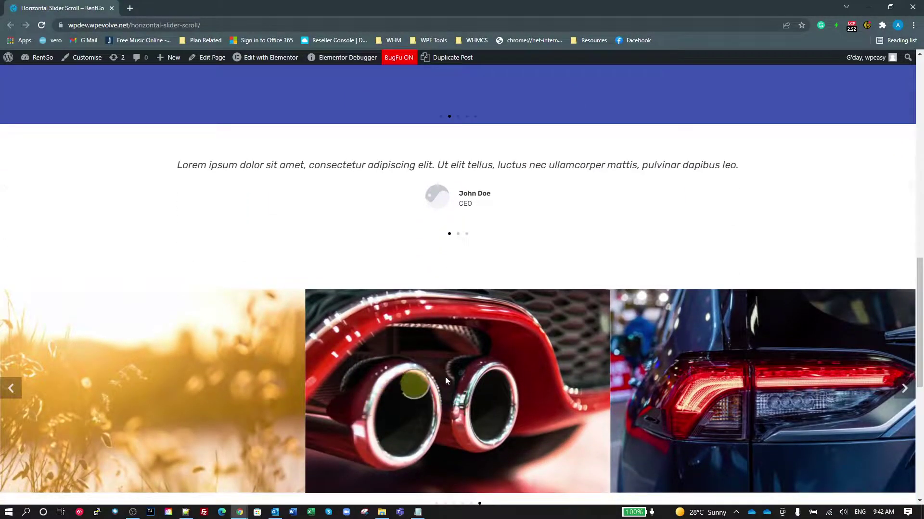
scroll(446, 377, up, 2)
scroll(447, 382, up, 5)
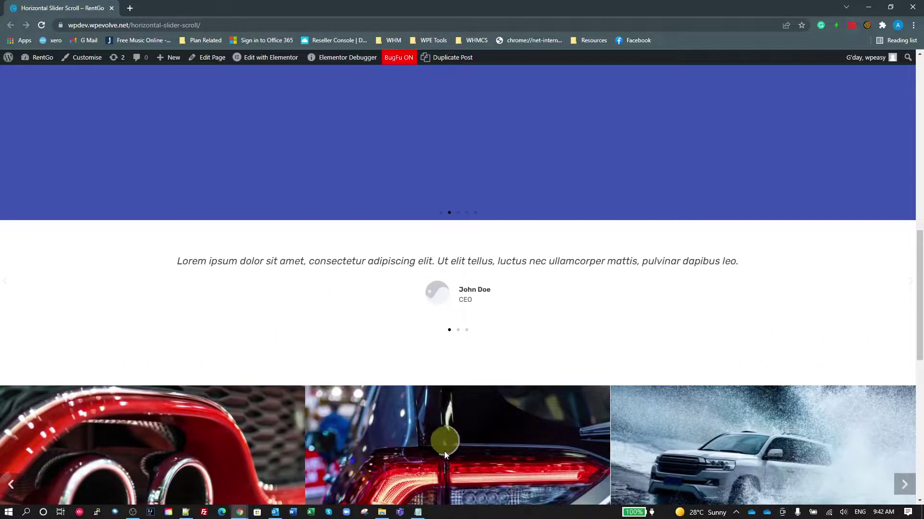
scroll(443, 450, down, 1)
scroll(443, 448, down, 3)
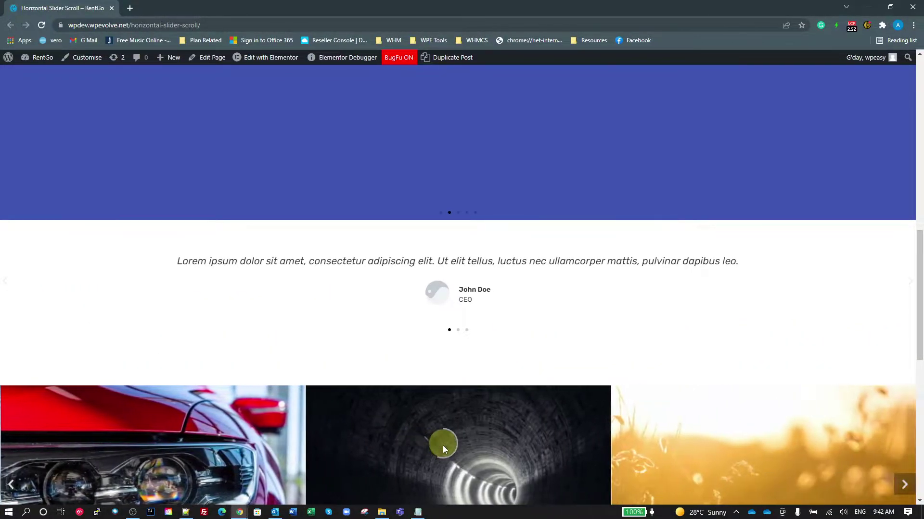
scroll(441, 445, down, 4)
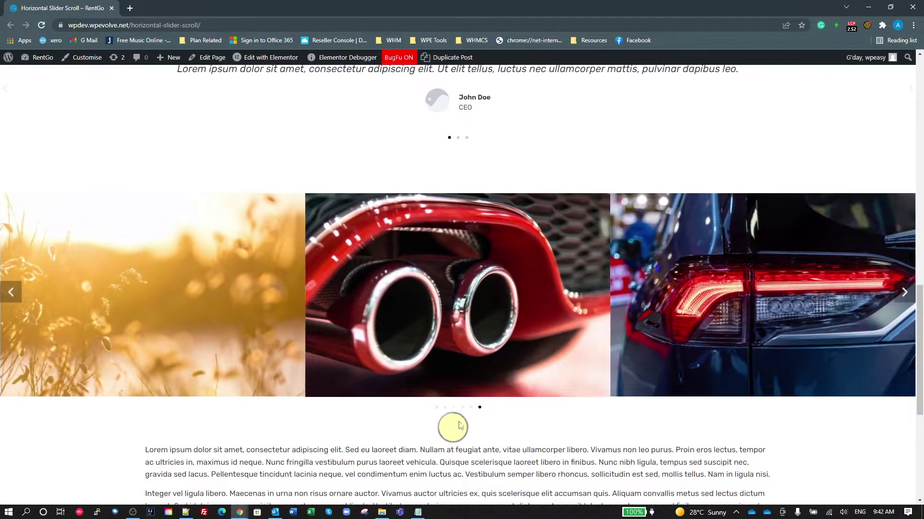
scroll(539, 351, up, 1)
scroll(538, 356, up, 3)
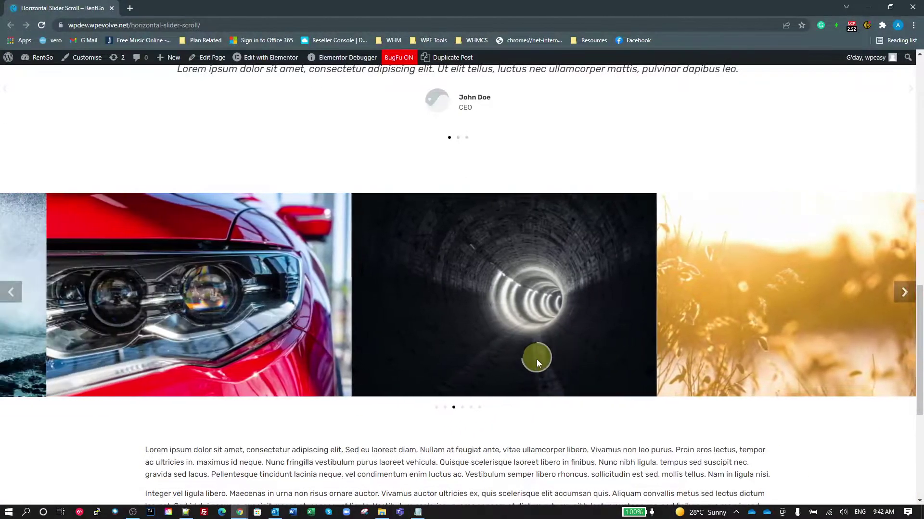
scroll(535, 362, up, 2)
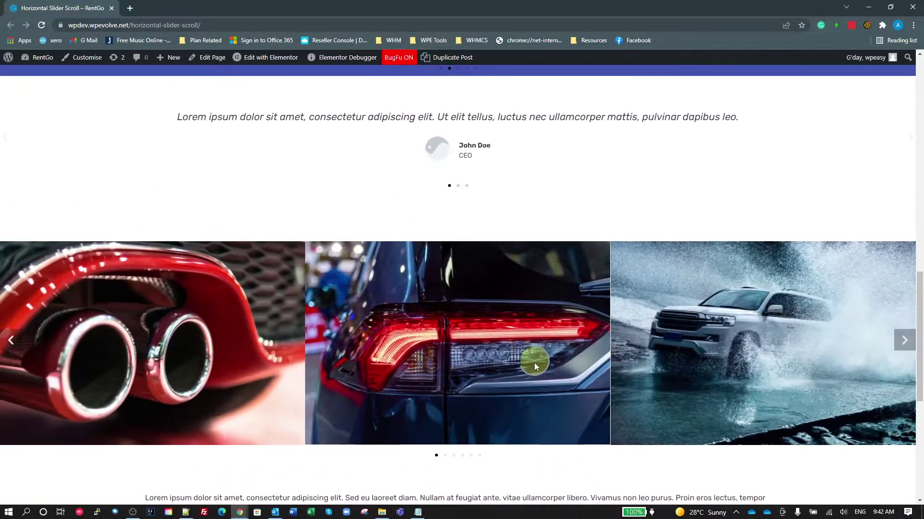
scroll(542, 416, down, 5)
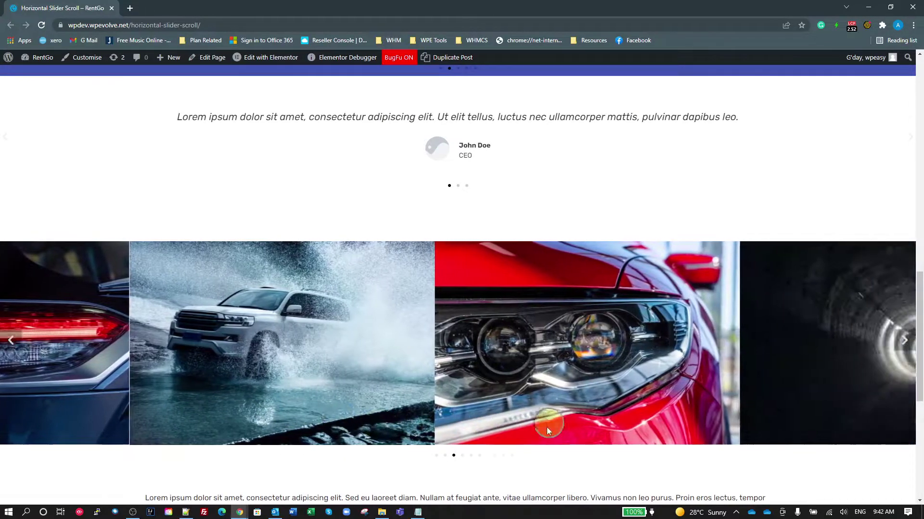
scroll(540, 469, down, 3)
scroll(536, 464, up, 5)
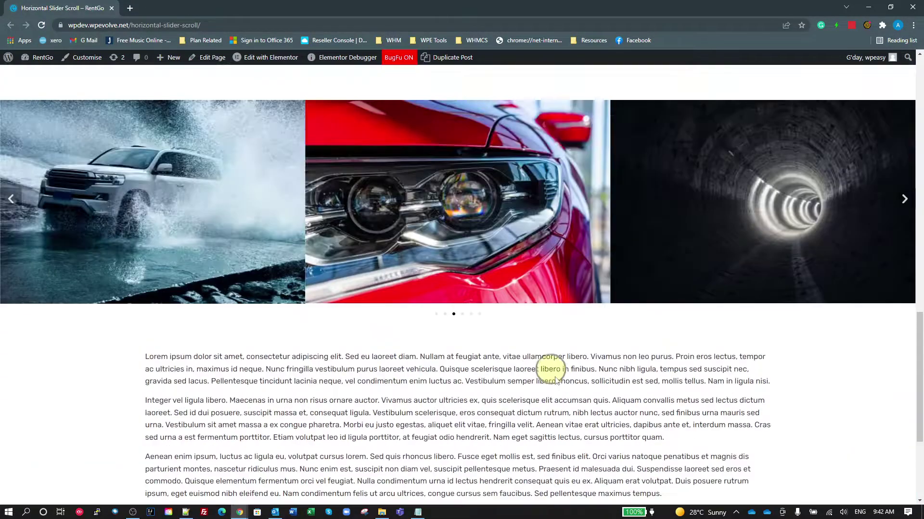
scroll(551, 314, down, 6)
scroll(555, 377, up, 4)
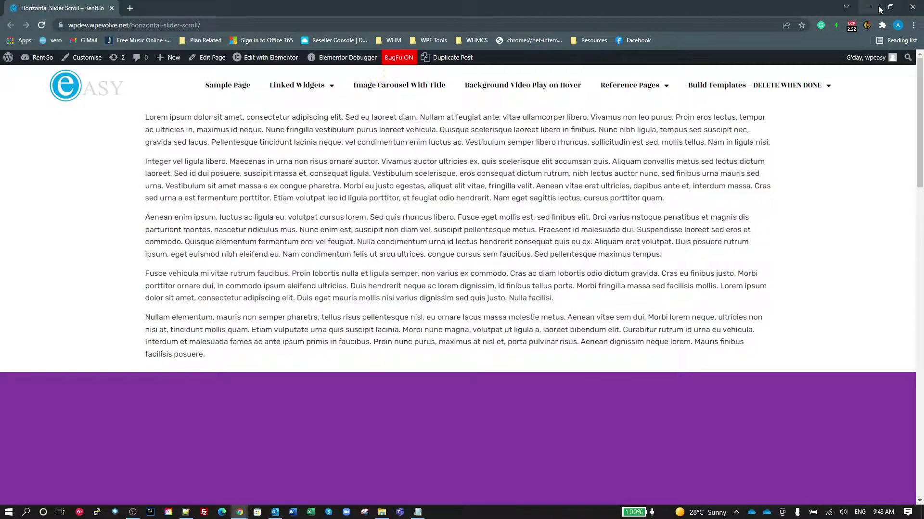
Replace the HTML widget's entire script with the updated wheel-scroll code from Notepad
key(alt+Tab)
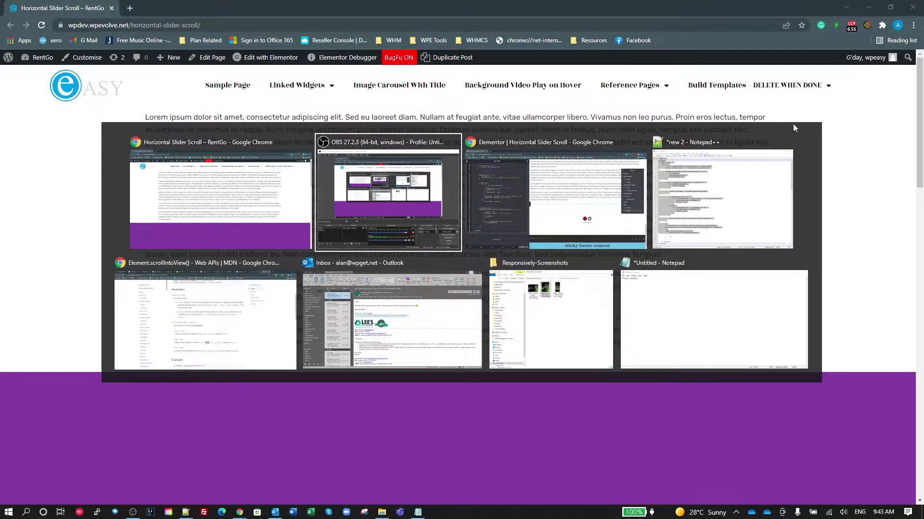
key(alt+Tab)
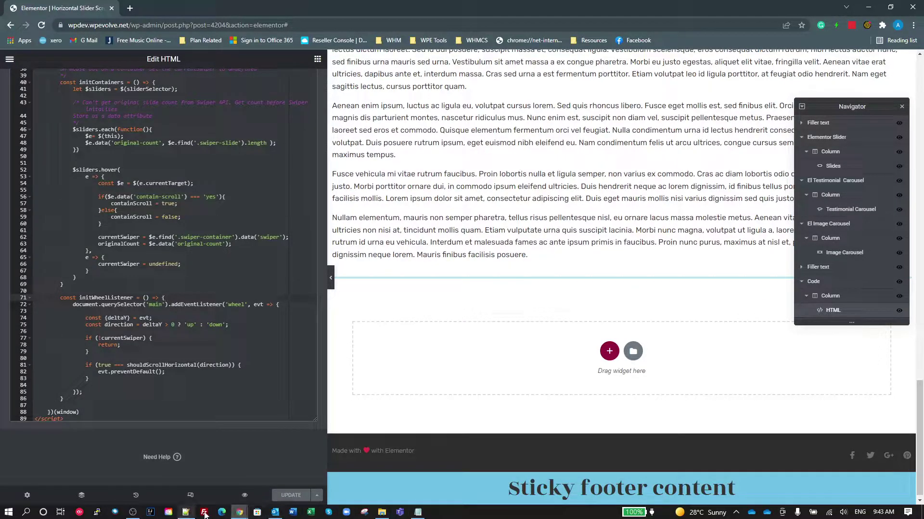
click(188, 517)
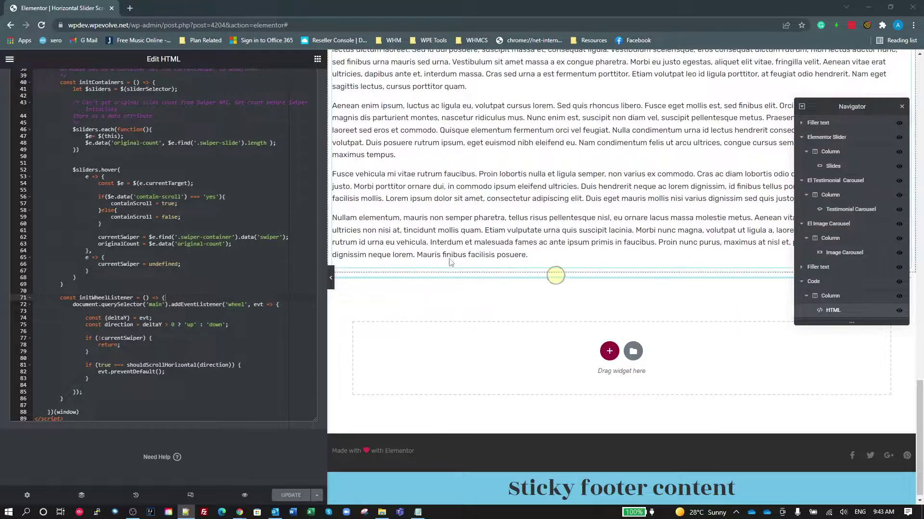
click(177, 270)
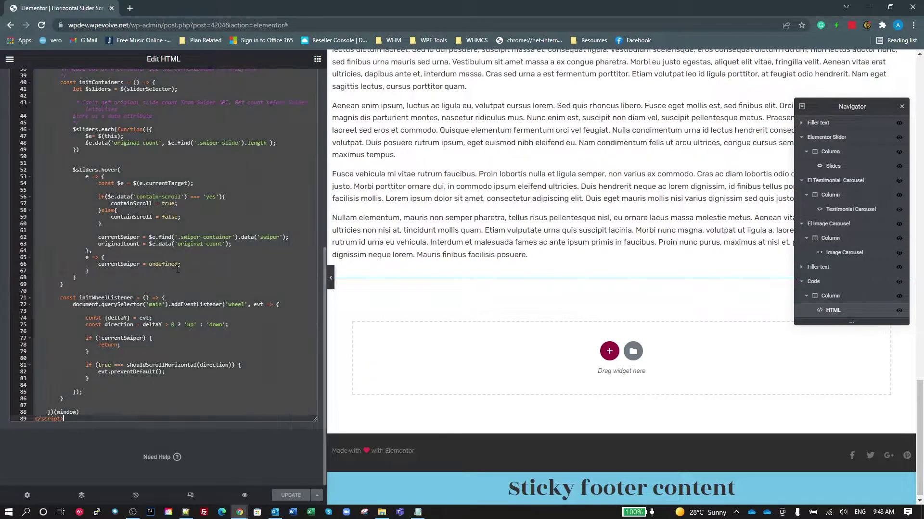
key(ctrl+a)
key(ctrl+v)
Add the missing semicolon to the deltaY line 62, then review the swiperContainer and currentSwiper lines
scroll(195, 281, up, 10)
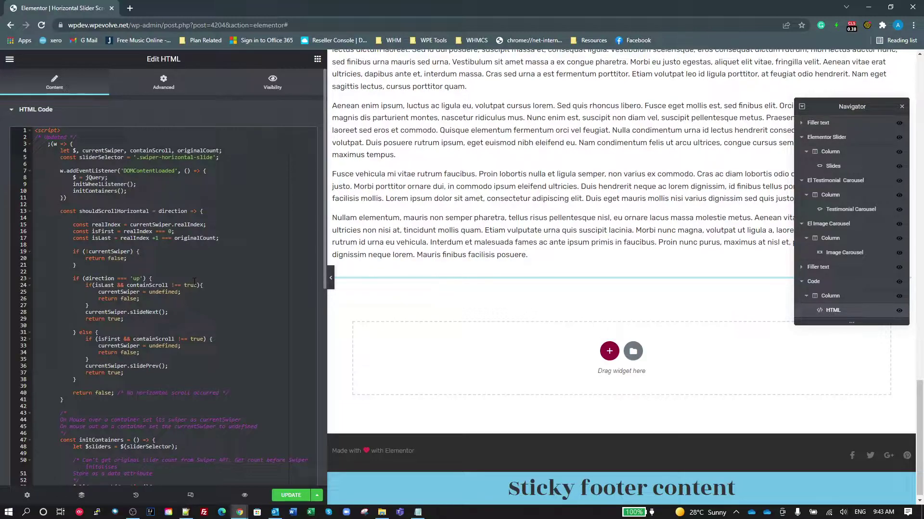
scroll(194, 281, down, 8)
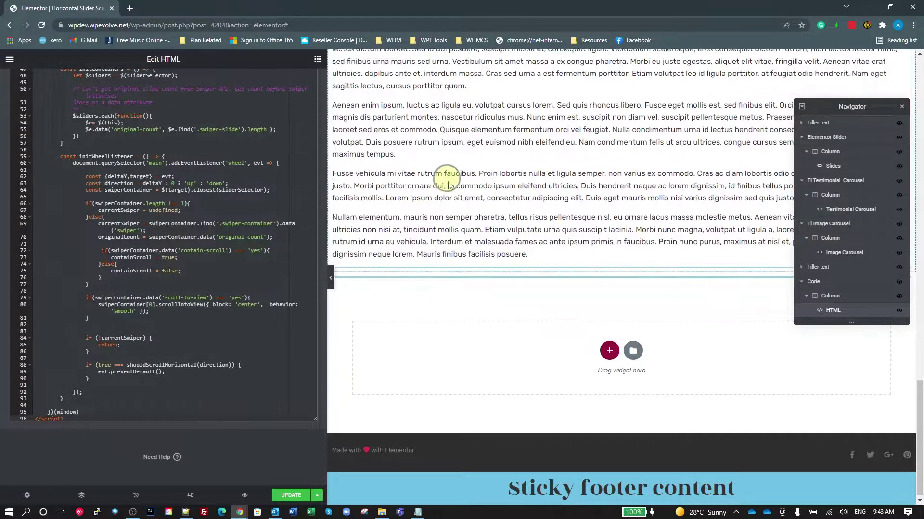
scroll(445, 180, up, 6)
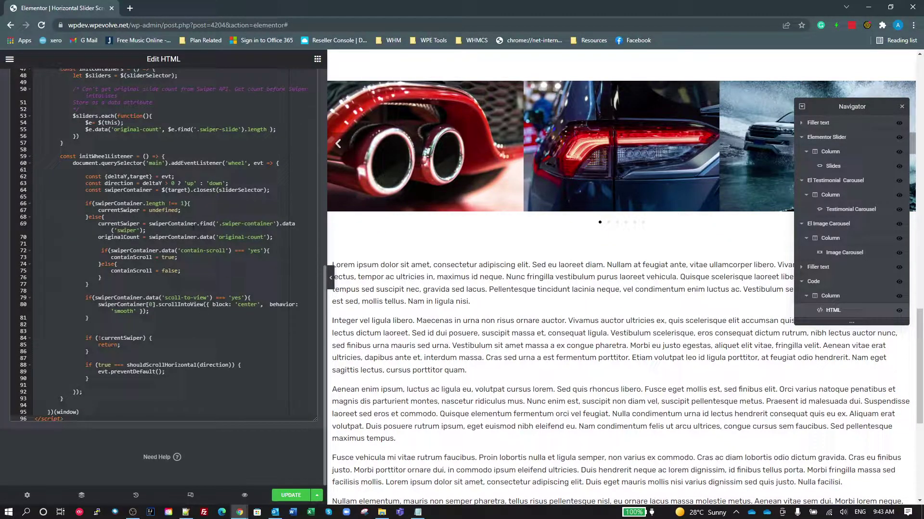
click(116, 177)
text(;)
click(270, 190)
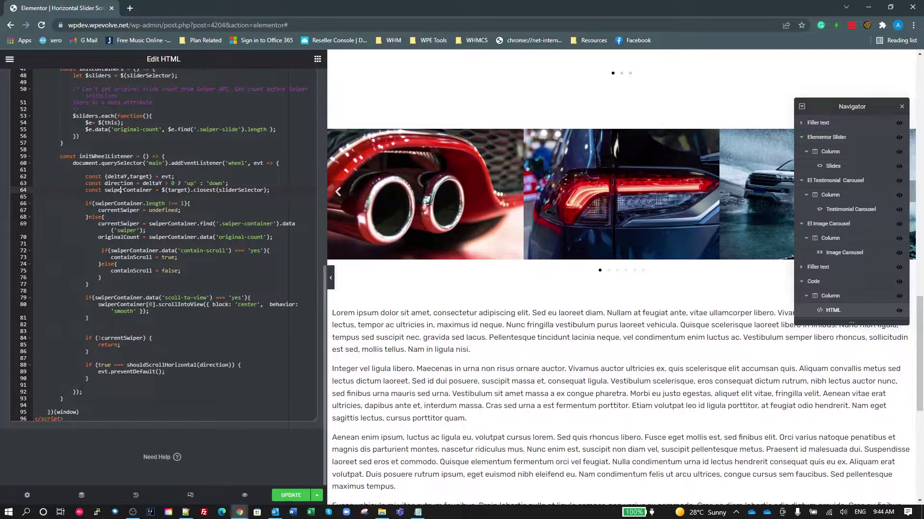
click(147, 177)
click(182, 190)
click(124, 210)
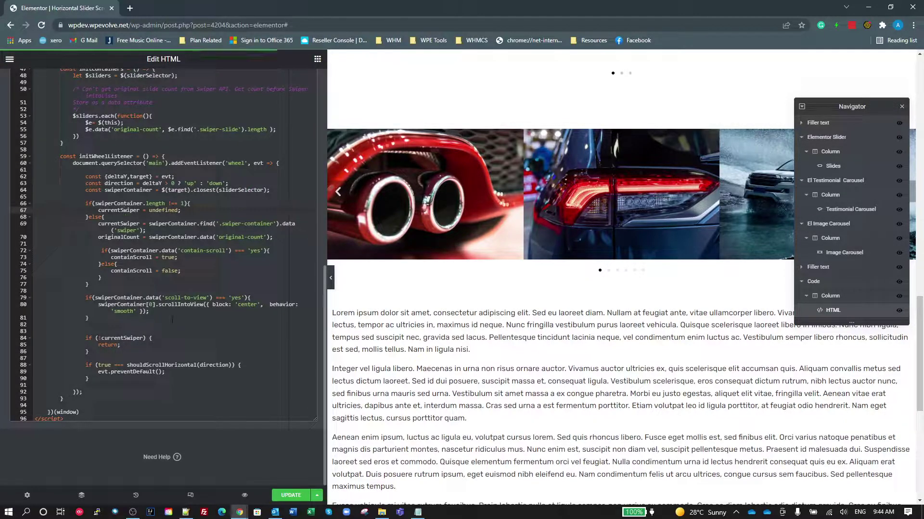
click(119, 204)
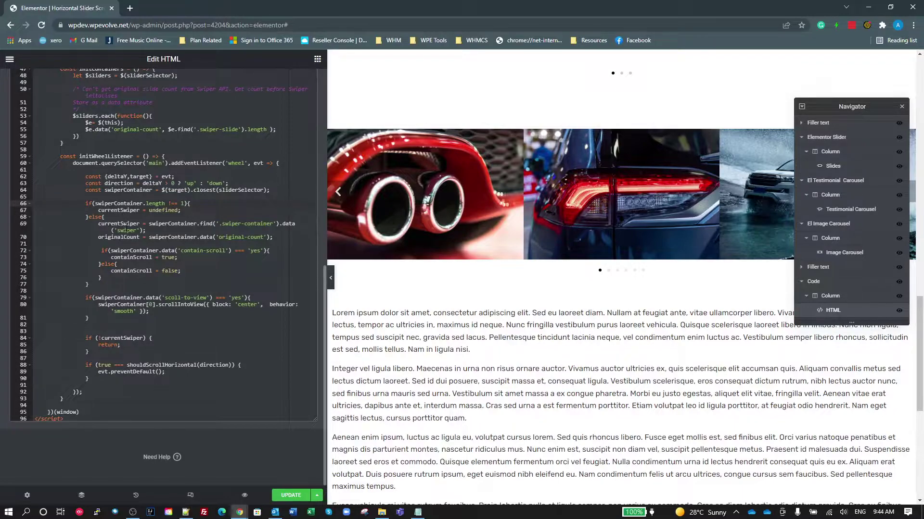
click(125, 225)
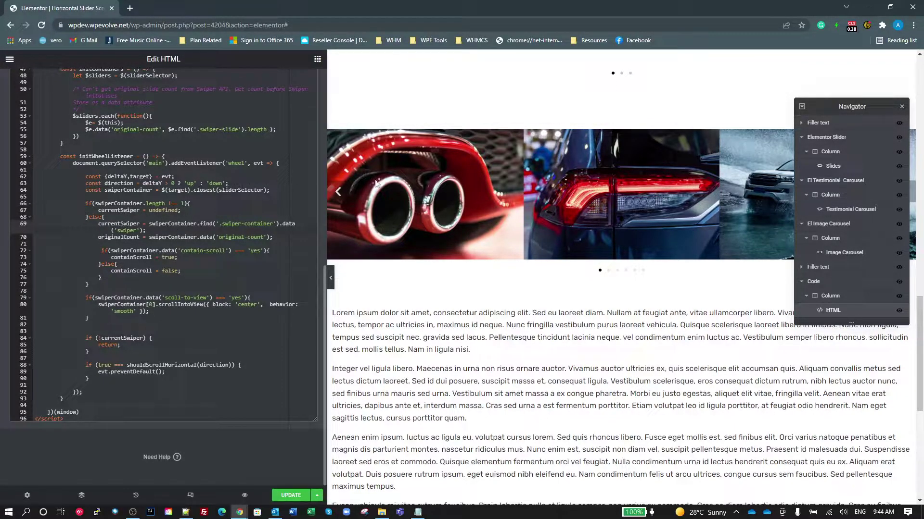
scroll(556, 226, down, 1)
scroll(557, 231, up, 1)
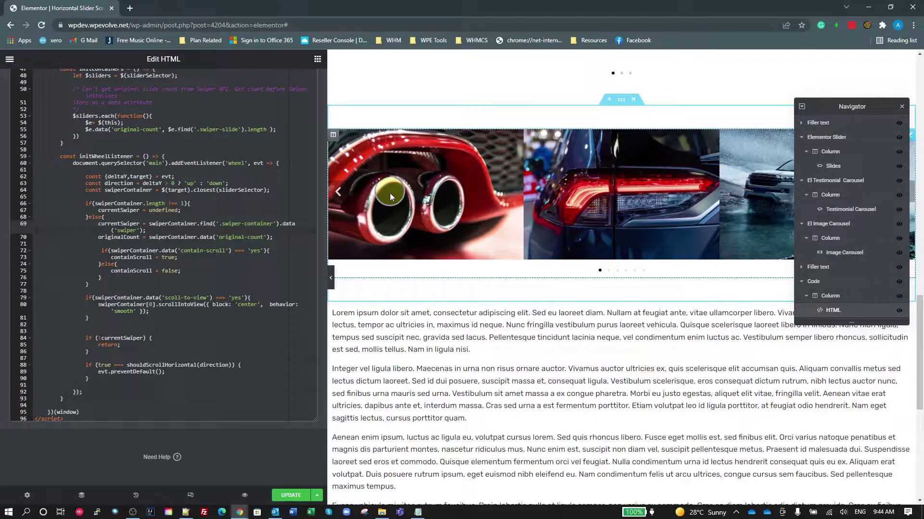
double_click(179, 224)
click(242, 226)
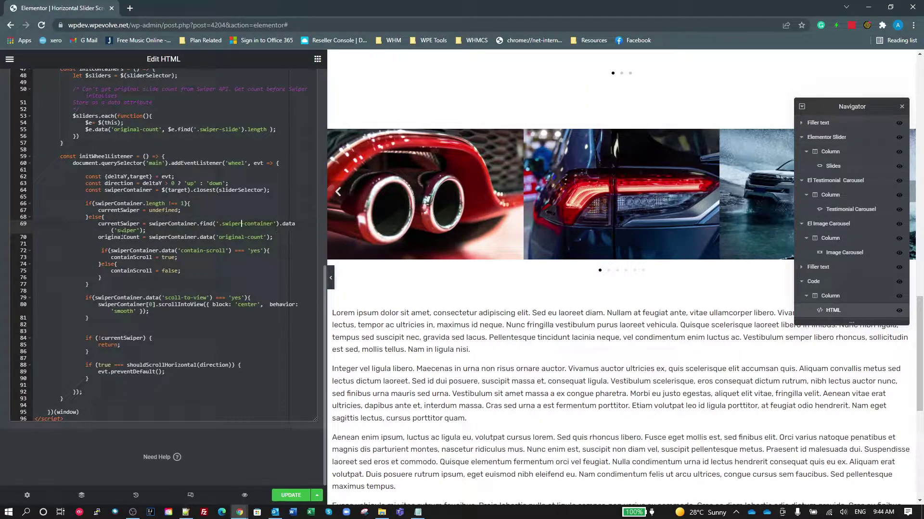
click(136, 230)
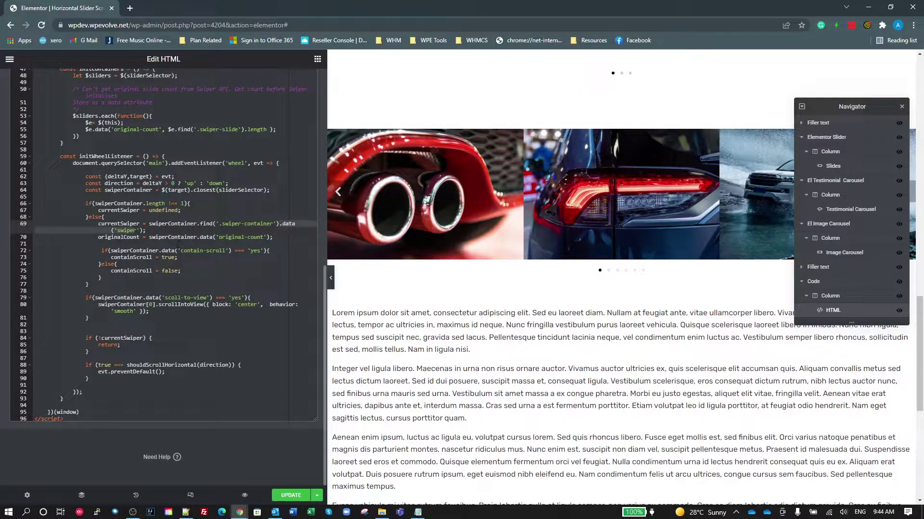
double_click(137, 224)
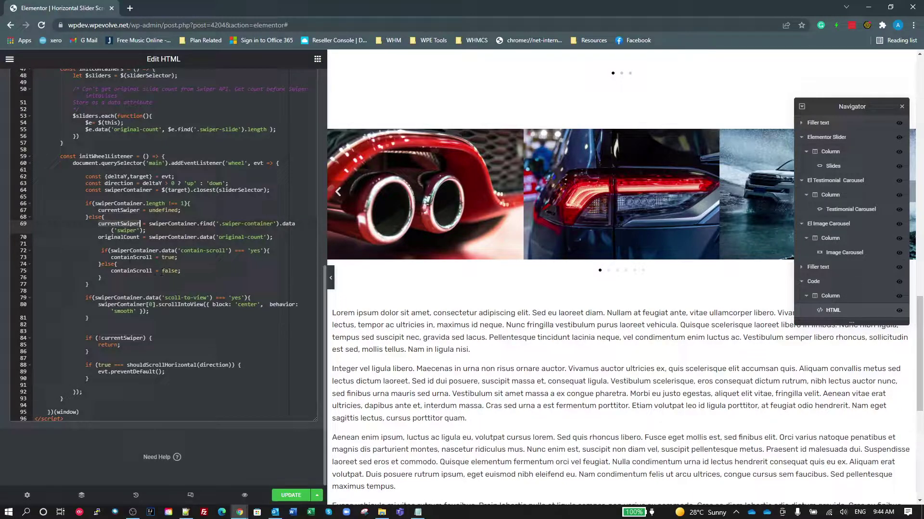
click(118, 237)
key(Down)
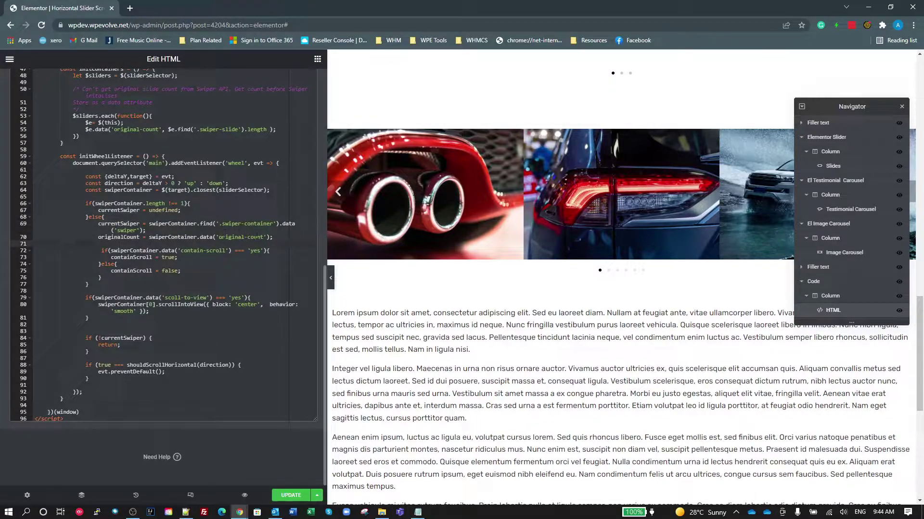
scroll(253, 257, up, 4)
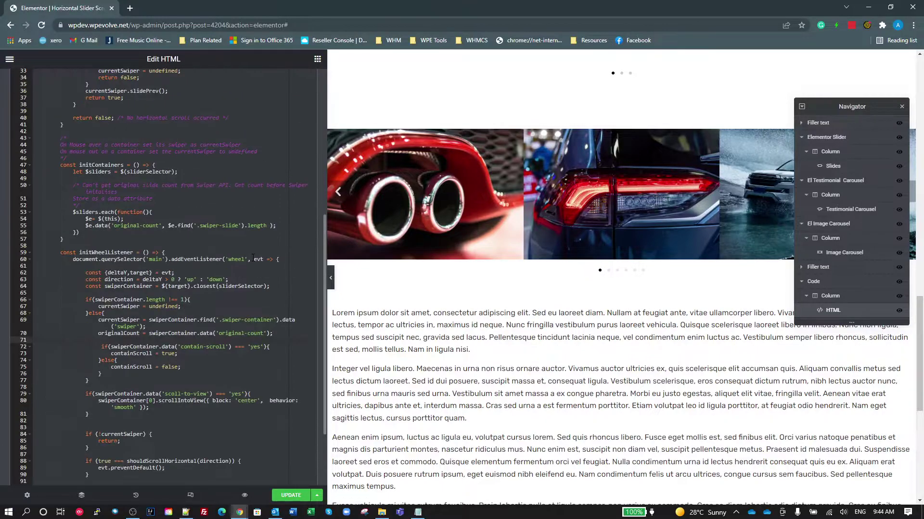
click(141, 234)
scroll(260, 277, down, 3)
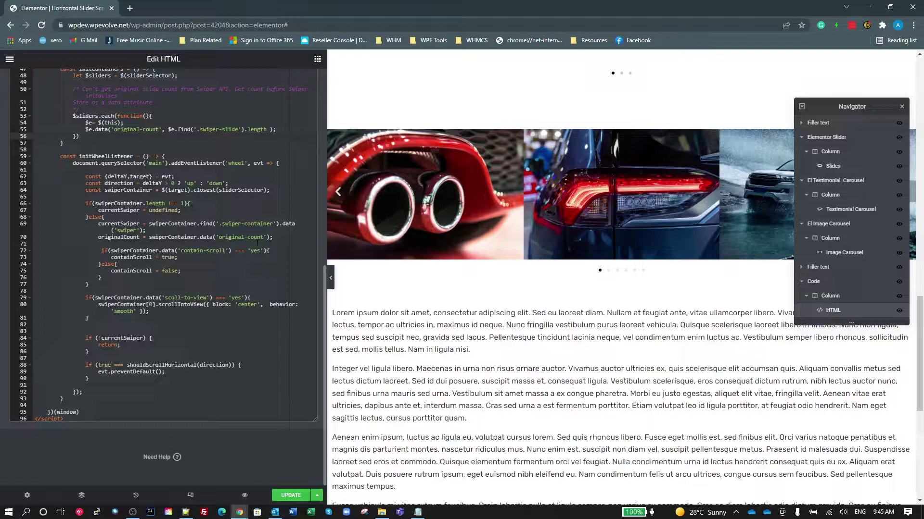
click(260, 251)
click(216, 251)
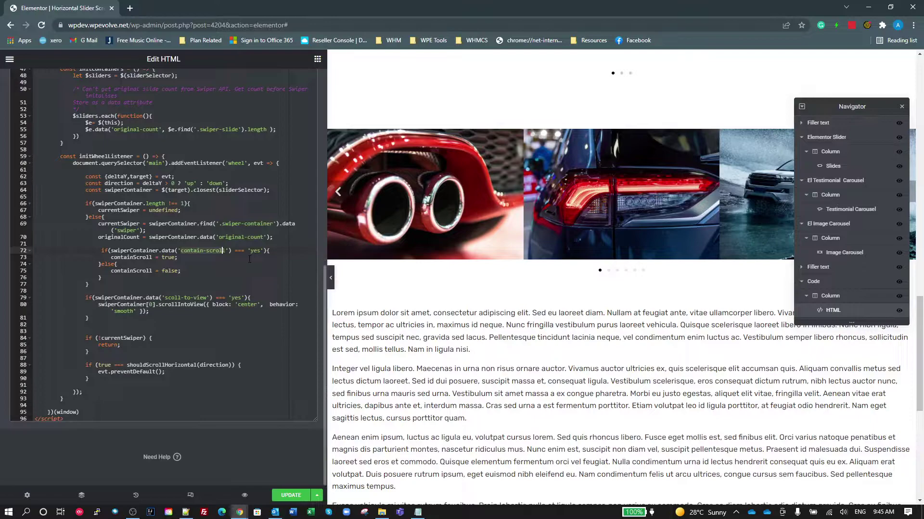
click(250, 251)
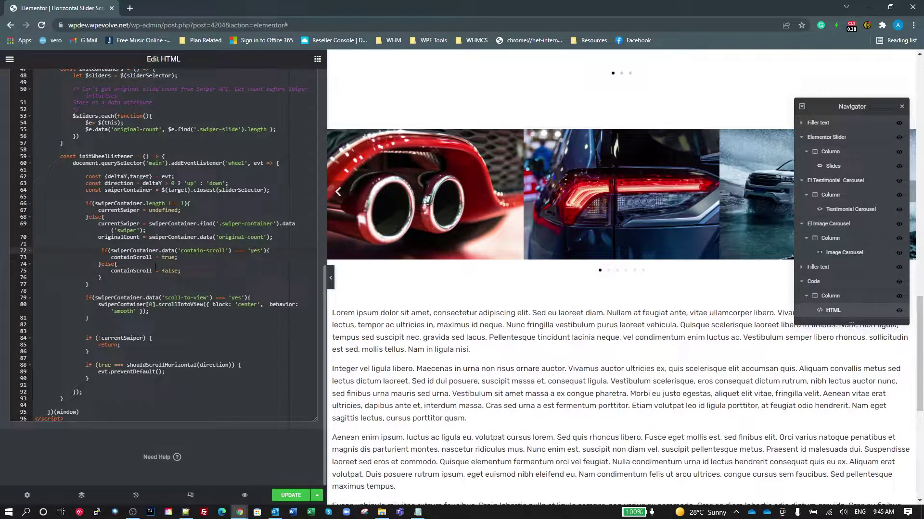
click(134, 257)
click(124, 243)
click(118, 224)
click(127, 237)
click(144, 258)
drag(178, 286, 72, 195)
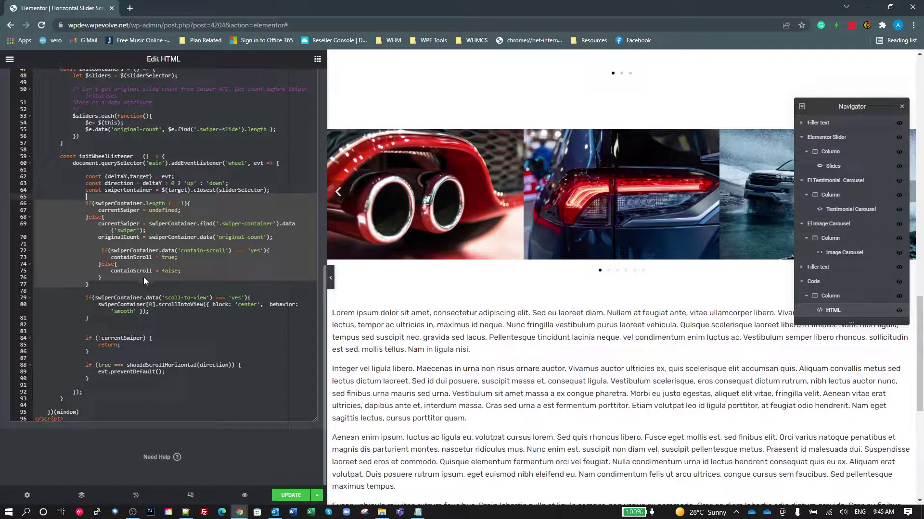
click(153, 292)
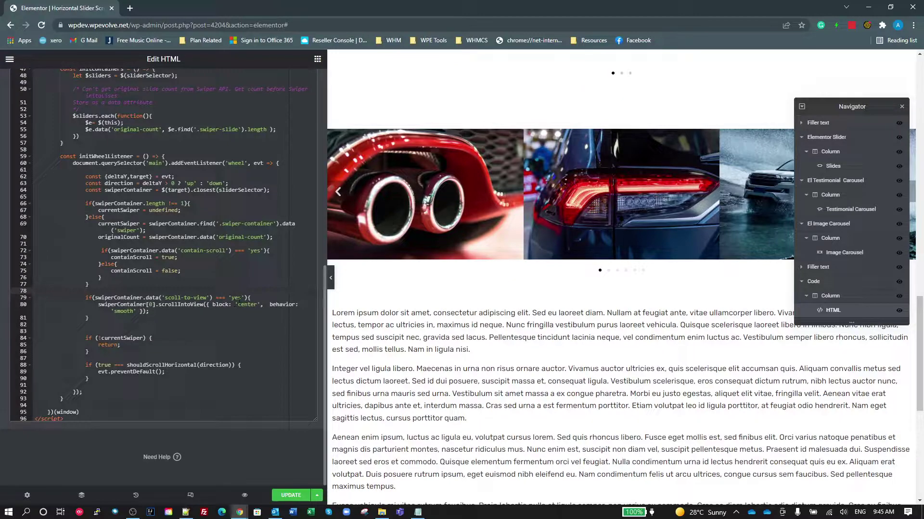
click(99, 306)
click(150, 305)
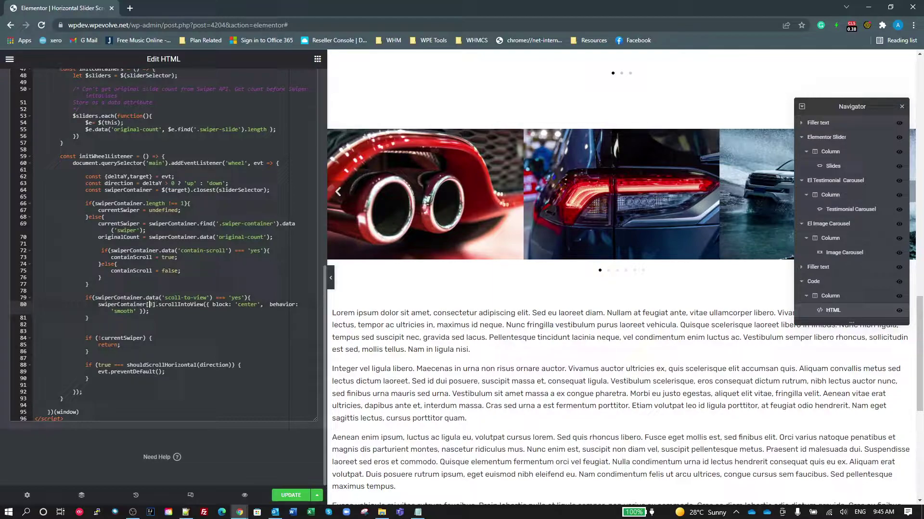
key(Home)
scroll(190, 360, up, 1)
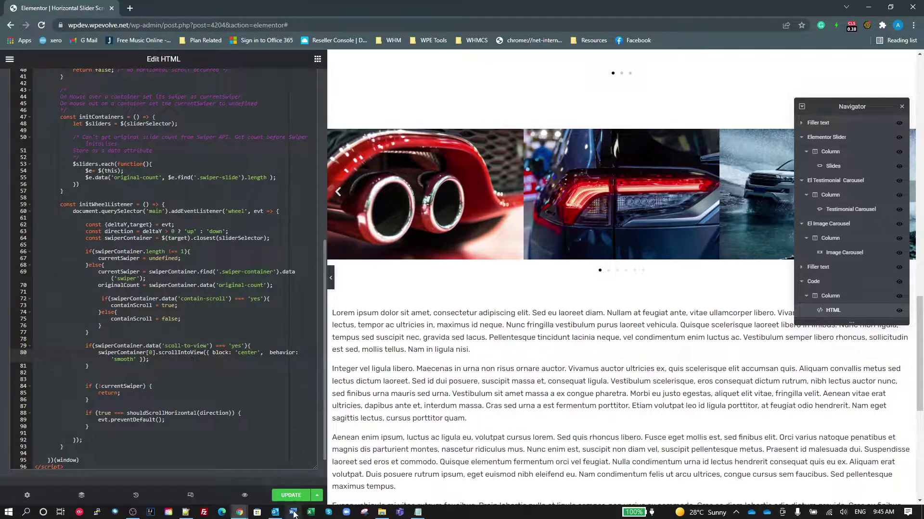
Save the HTML widget changes and switch to the live page in Chrome
click(298, 496)
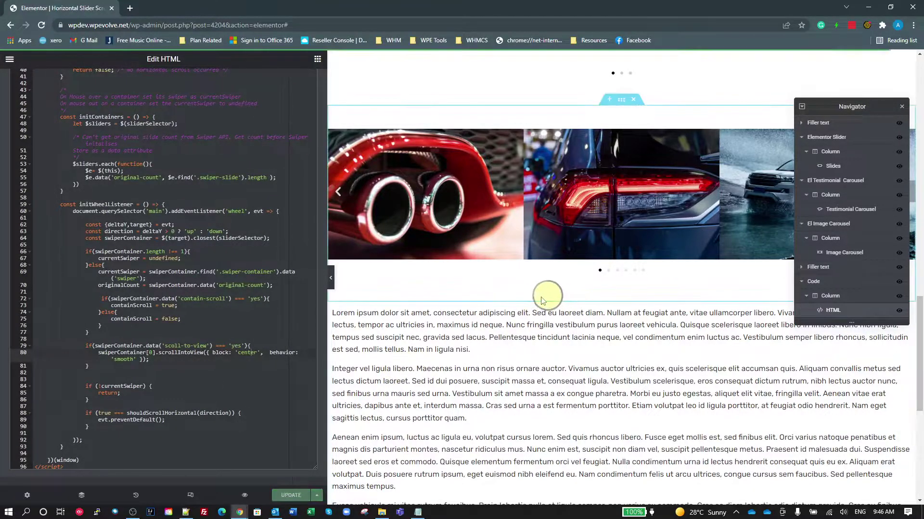
click(461, 374)
key(alt+Tab)
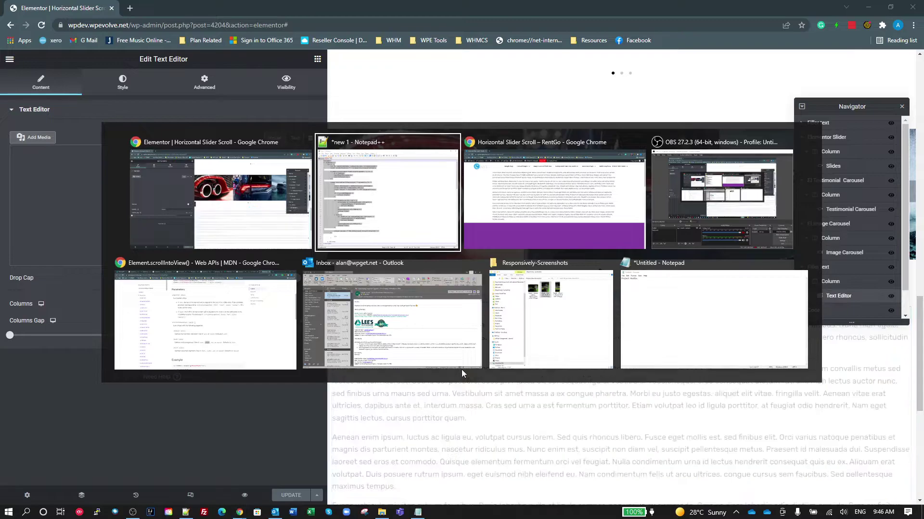
key(alt+Tab)
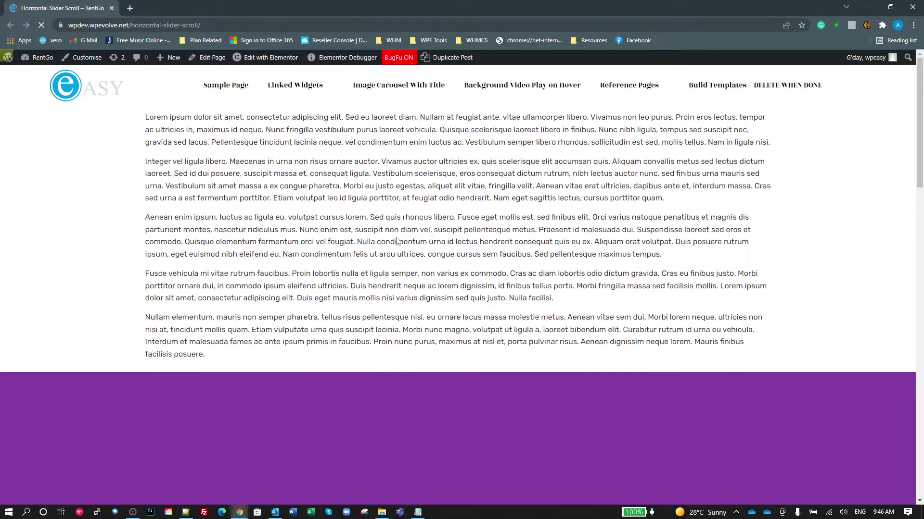
Wheel-scroll down the live page through the slider, testimonial and image carousels
scroll(606, 210, down, 1)
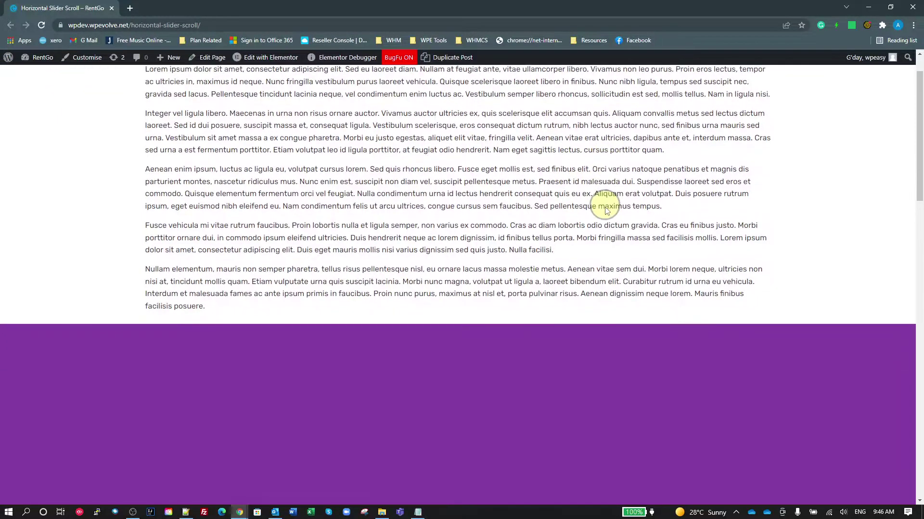
scroll(606, 211, down, 1)
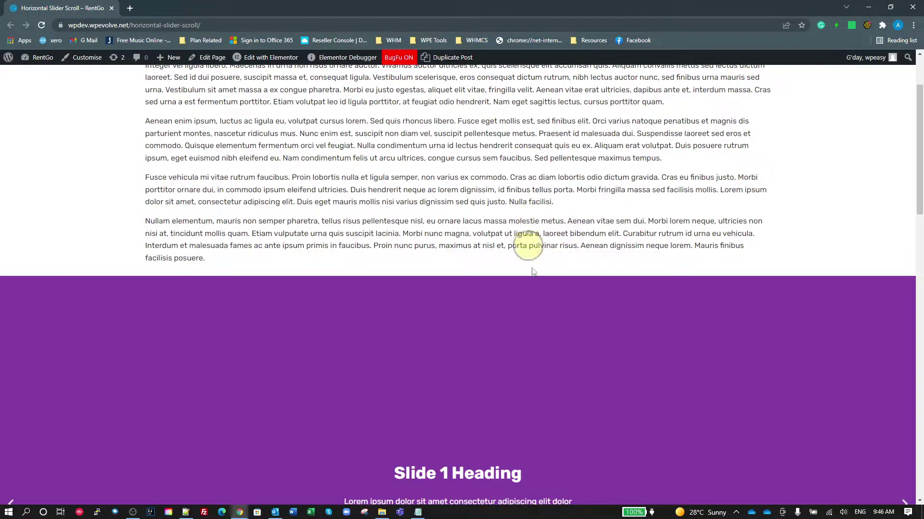
scroll(529, 319, down, 5)
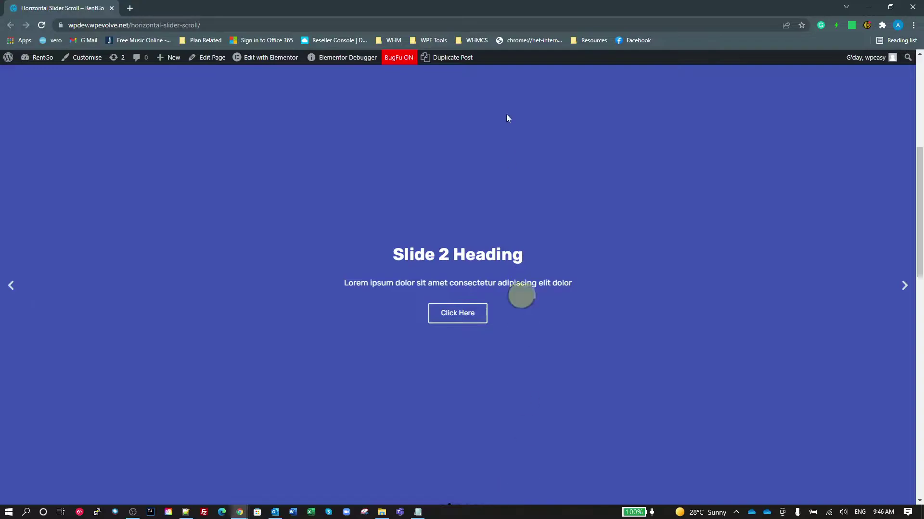
scroll(601, 317, down, 1)
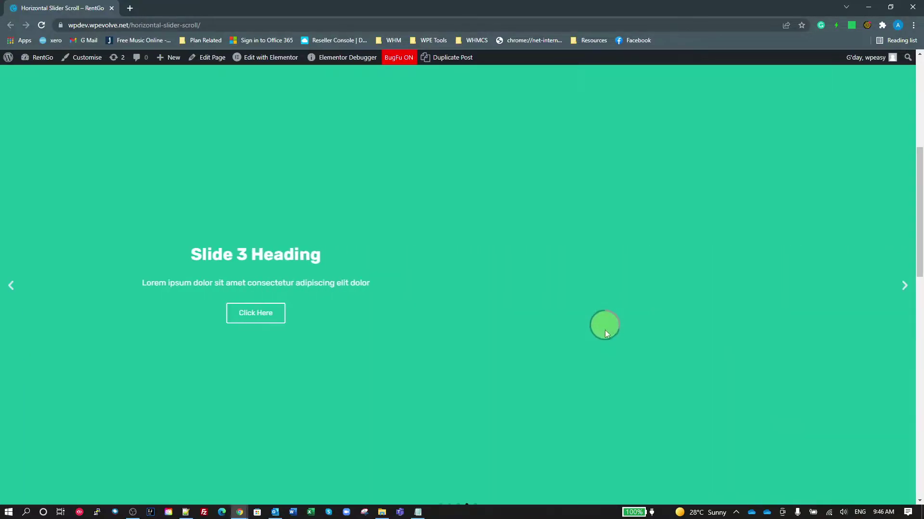
scroll(605, 331, down, 3)
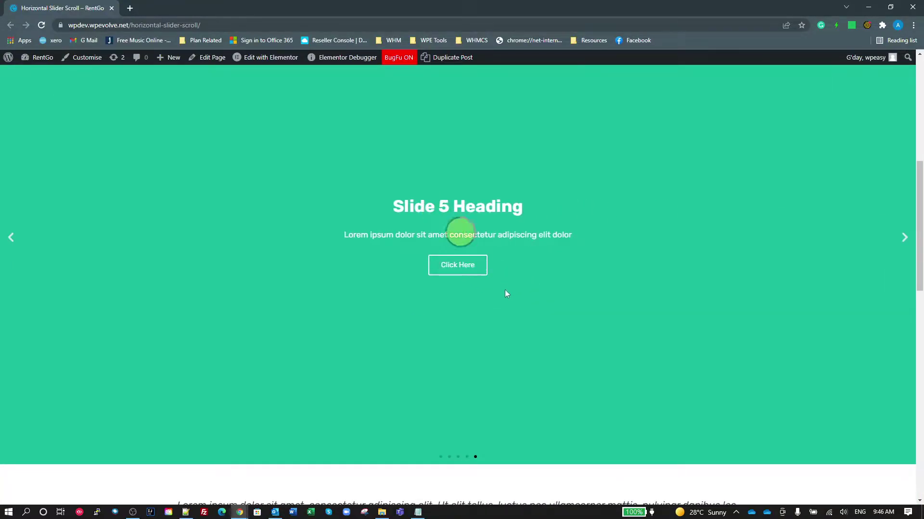
scroll(536, 365, down, 5)
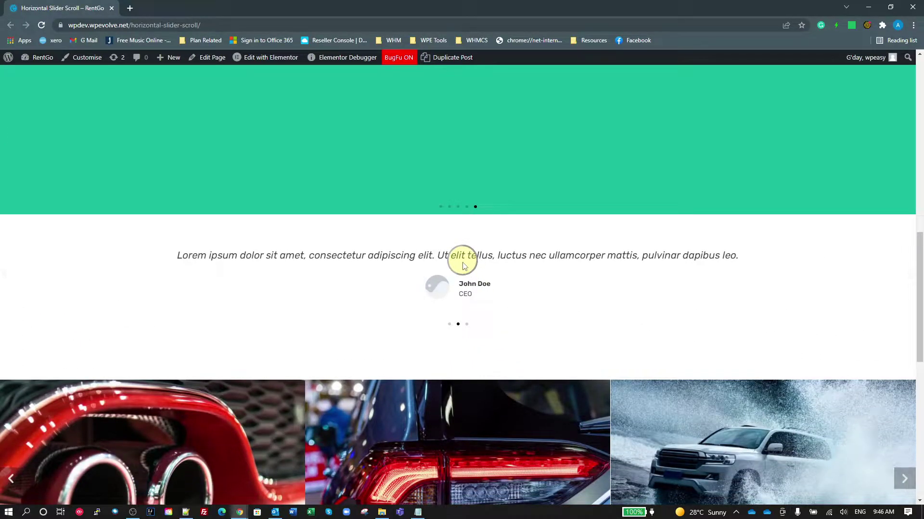
scroll(592, 214, up, 1)
scroll(625, 219, up, 6)
scroll(722, 423, down, 3)
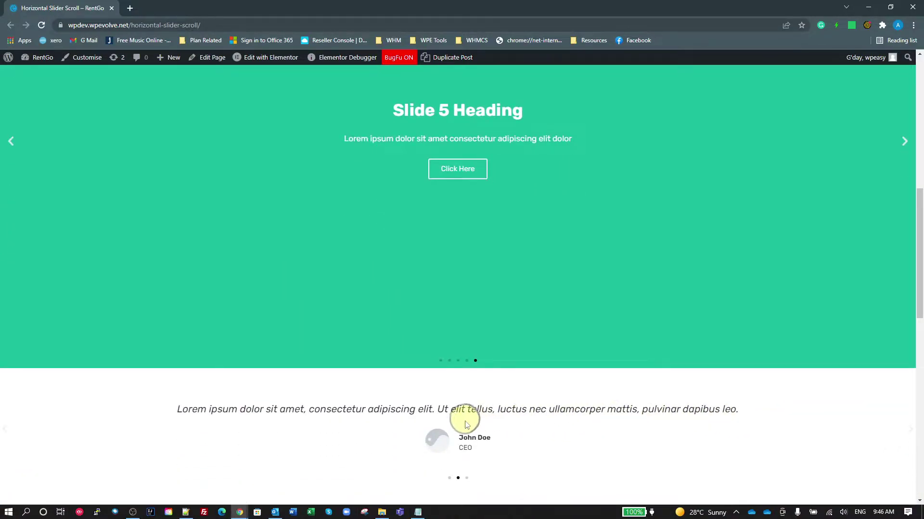
scroll(465, 424, down, 3)
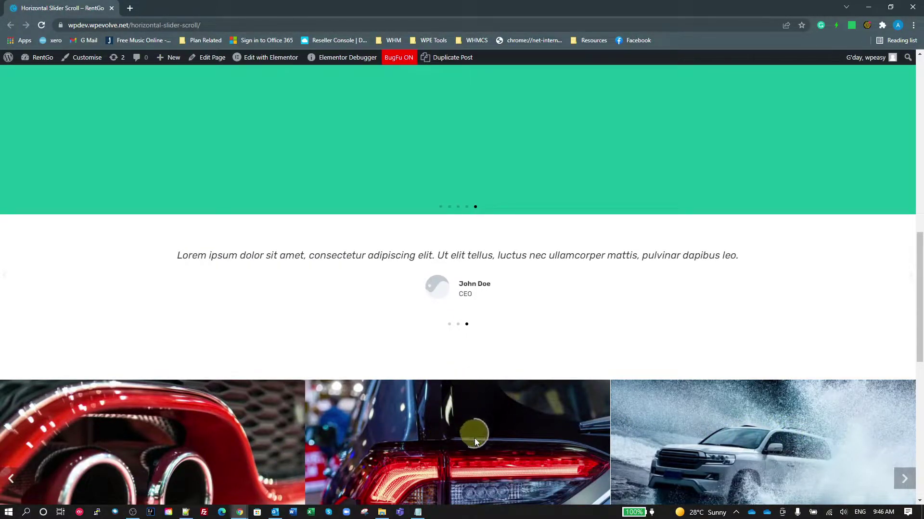
scroll(474, 435, down, 4)
scroll(460, 324, down, 3)
scroll(467, 284, down, 3)
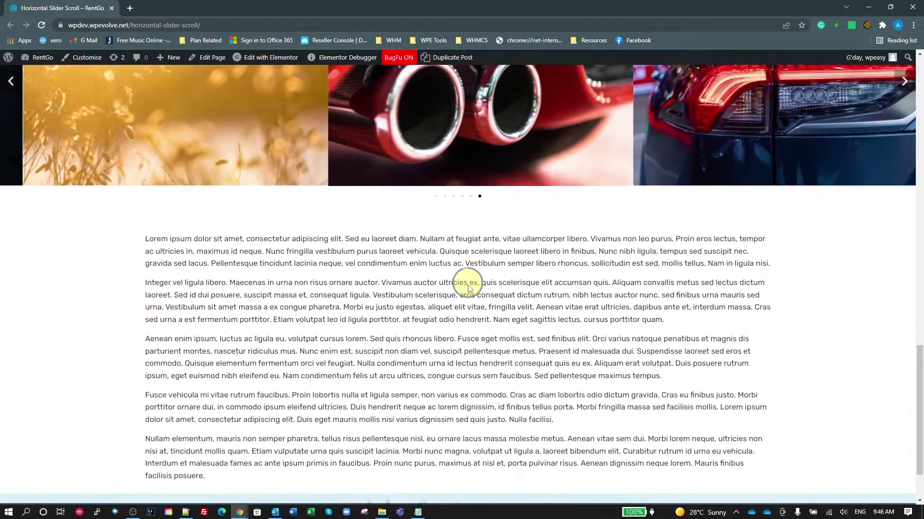
scroll(472, 288, up, 2)
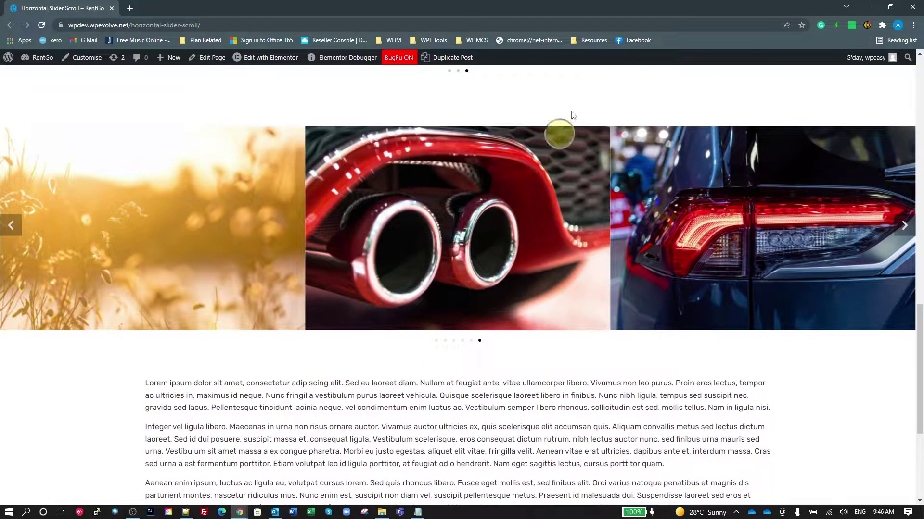
scroll(557, 134, up, 5)
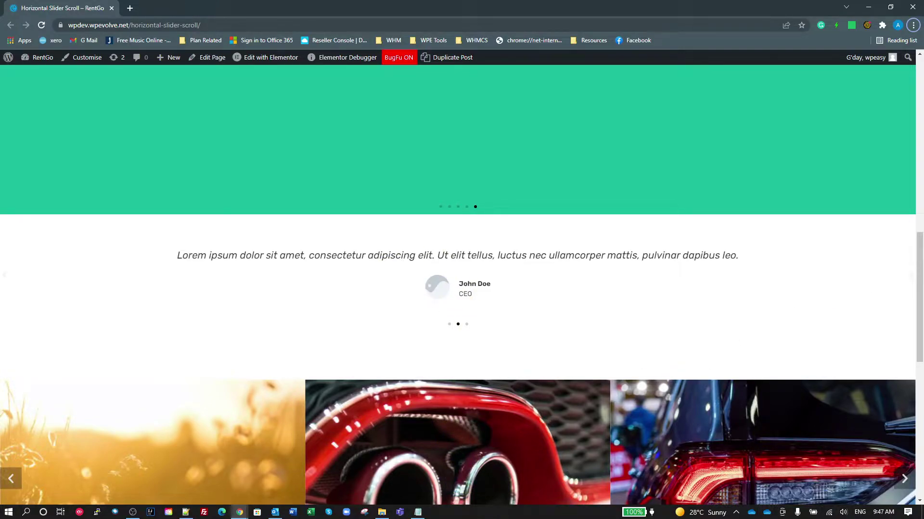
click(913, 25)
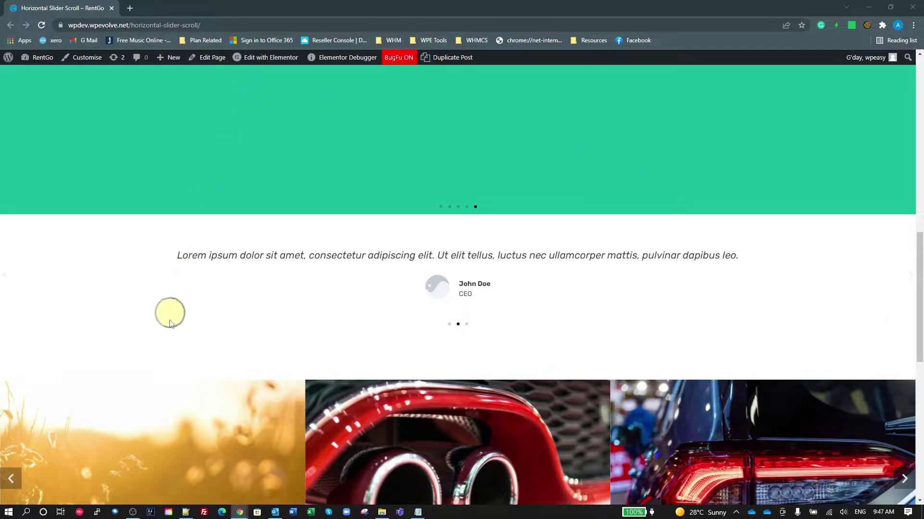
Open the Code section's HTML widget and place the cursor on the scrollIntoView line
key(alt+Tab)
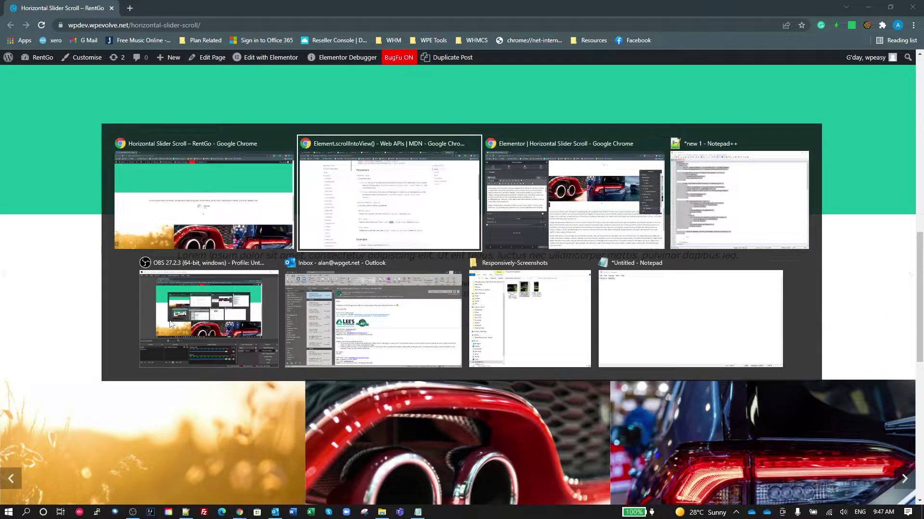
key(alt+Tab)
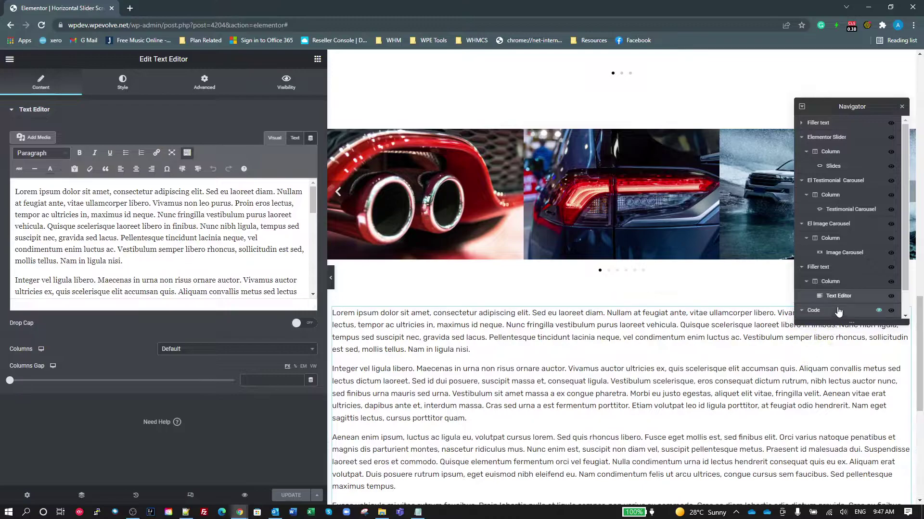
click(838, 312)
click(835, 313)
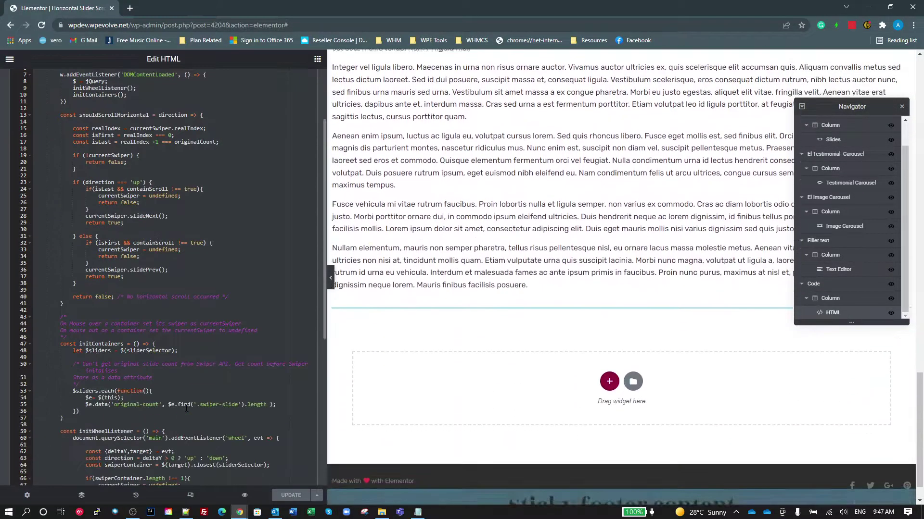
scroll(186, 408, down, 4)
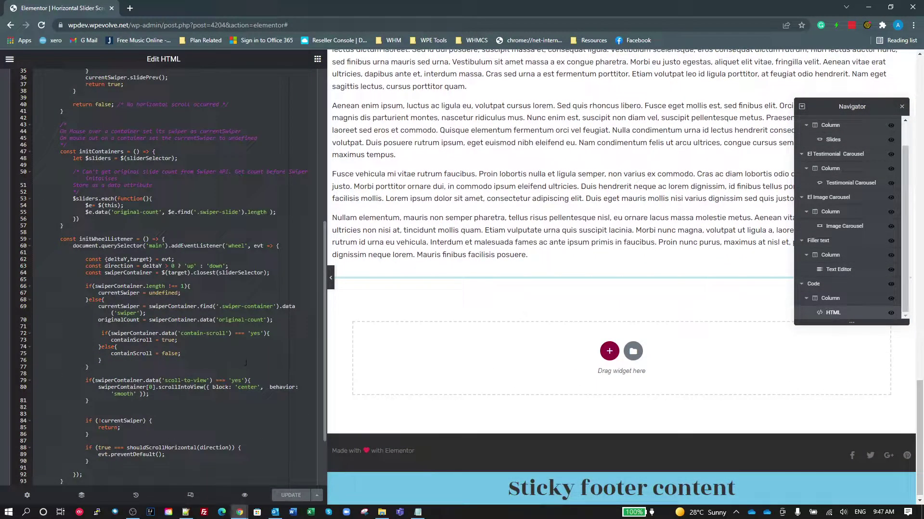
click(245, 388)
Add data-block-position:center to the Image Carousel's custom attributes, then reopen the HTML widget
click(844, 226)
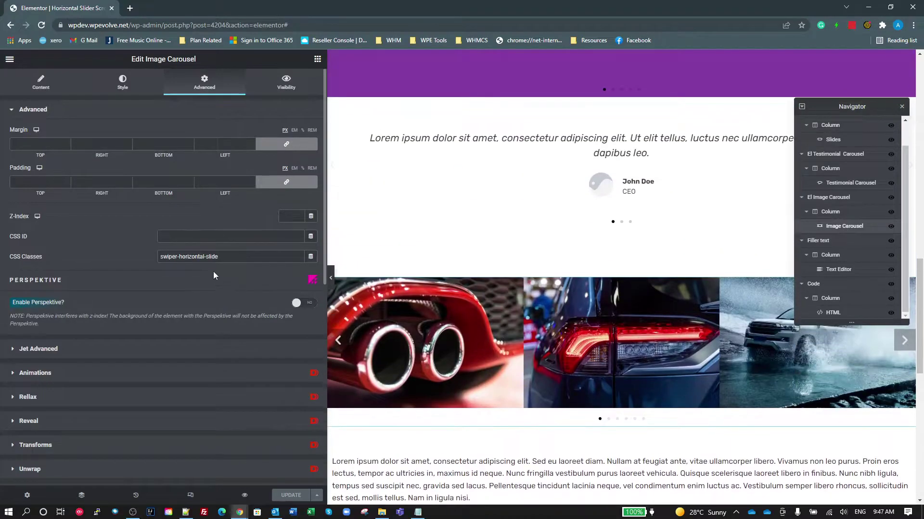
scroll(213, 273, down, 8)
click(91, 403)
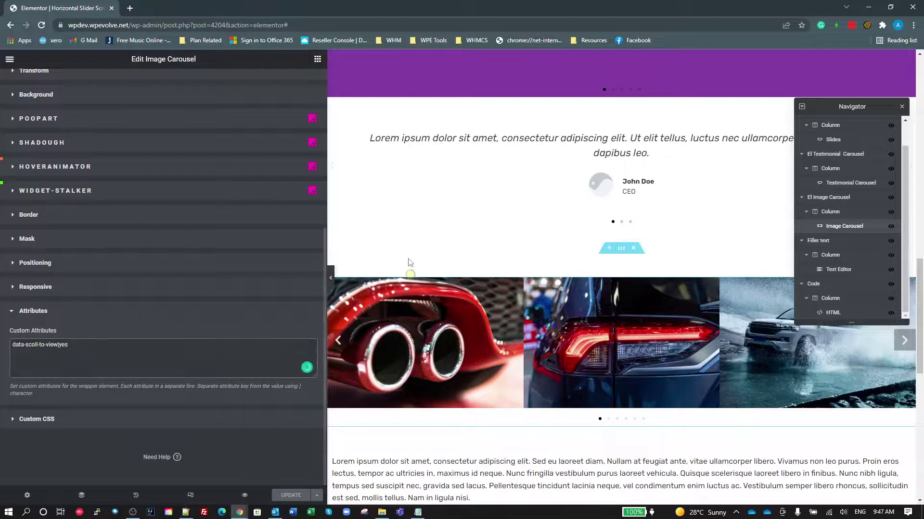
click(408, 257)
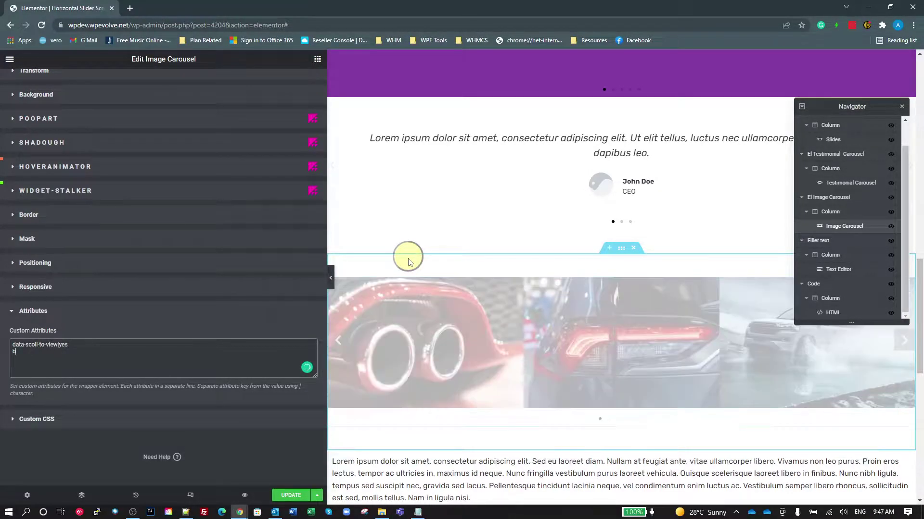
text(block-position)
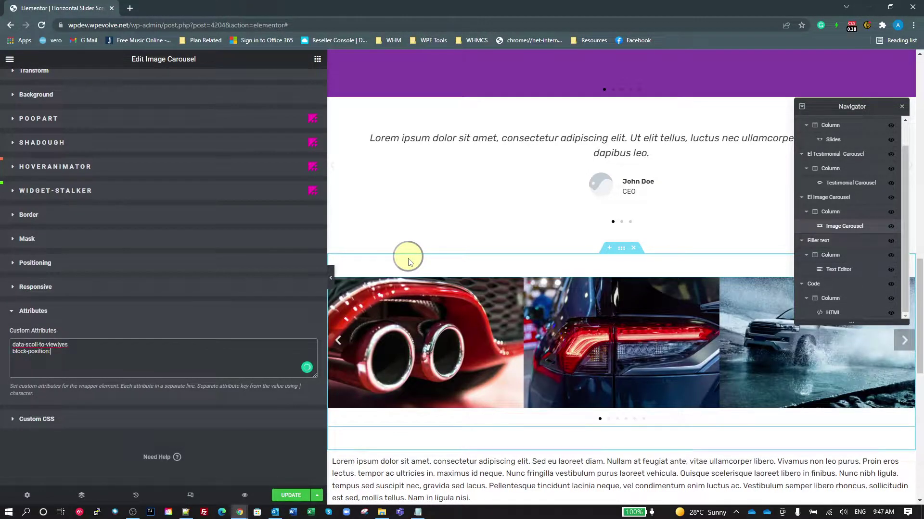
text(:center)
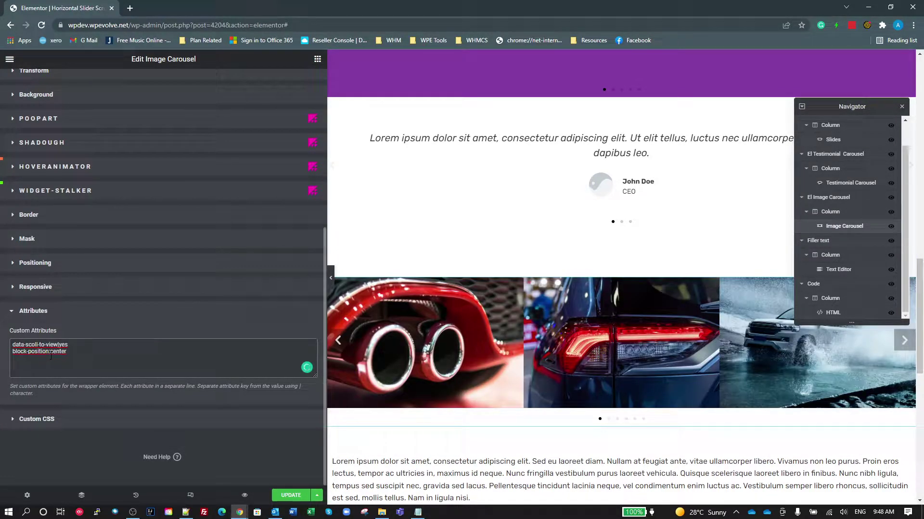
drag(42, 354, 5, 356)
click(13, 353)
text(data-)
click(830, 312)
scroll(171, 399, down, 5)
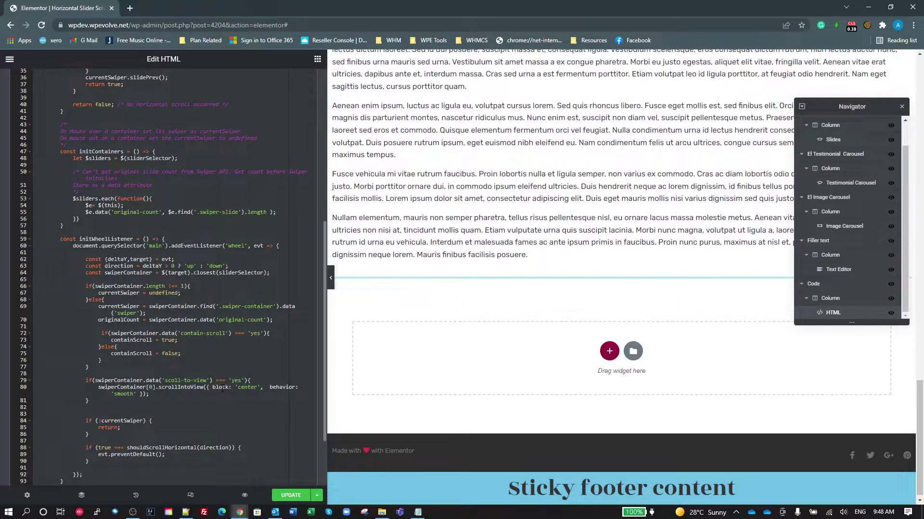
Insert a new line 80 reading const position = swiperContainer.data(); in the scroll-to-view check
click(255, 380)
key(Return)
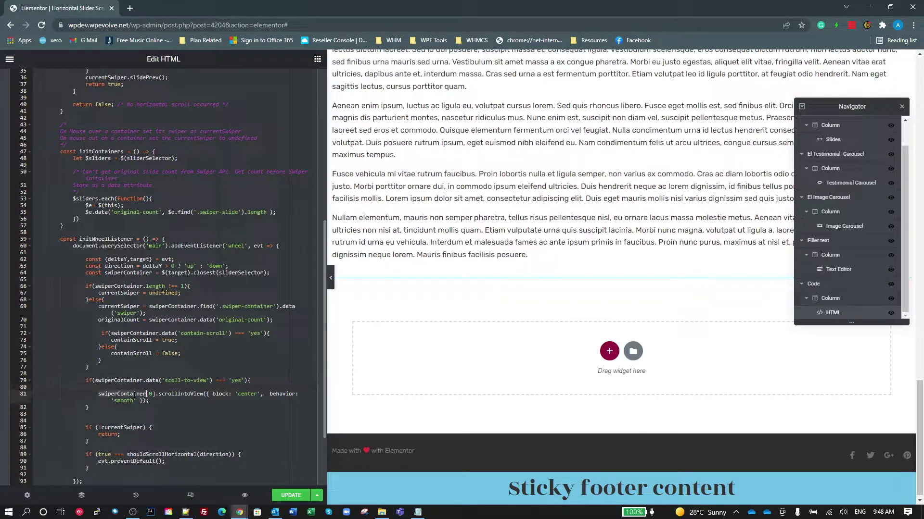
click(127, 387)
text(const )
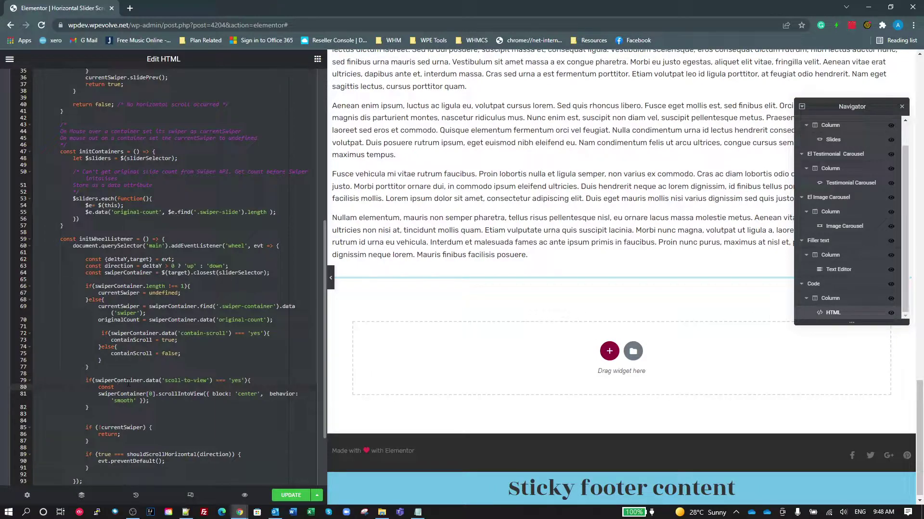
text(position =)
key(Down)
key(Up)
text(swiperContainer)
text(.data())
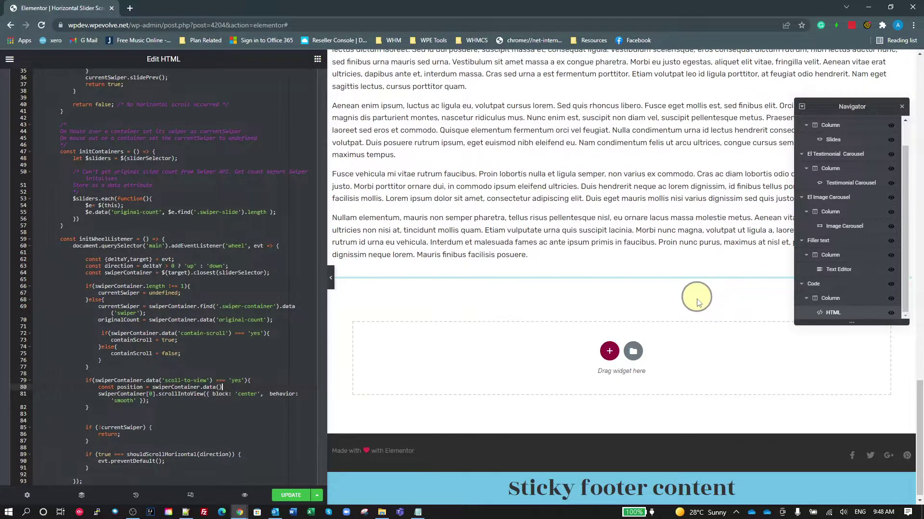
text(;)
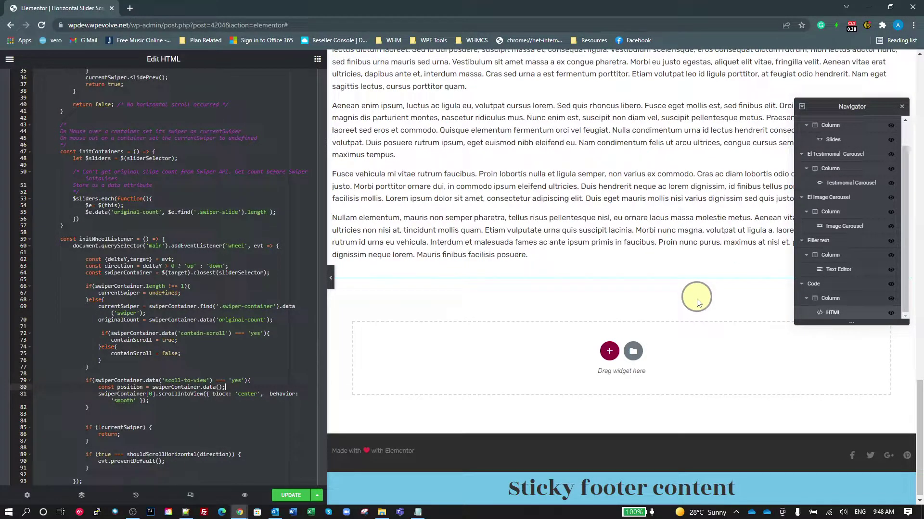
Check the Image Carousel's custom attribute name in its Advanced settings
click(861, 227)
scroll(142, 432, down, 5)
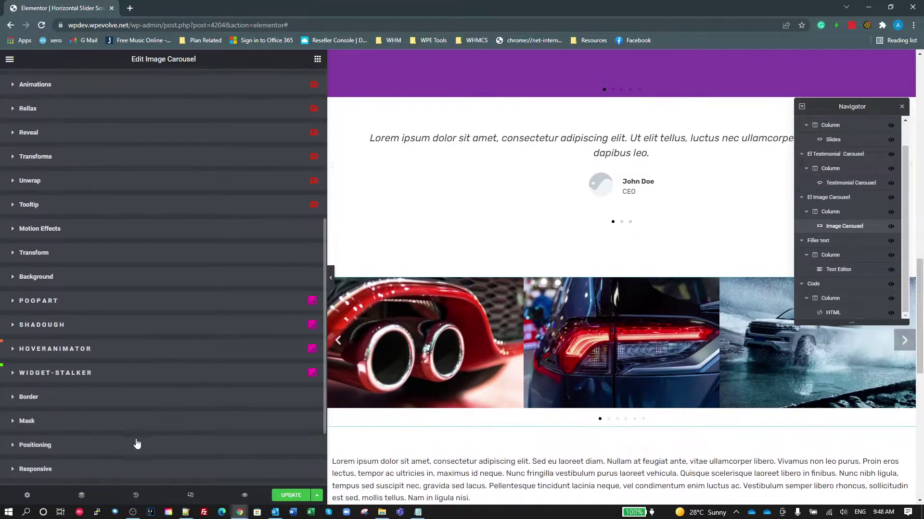
scroll(136, 445, down, 2)
click(84, 423)
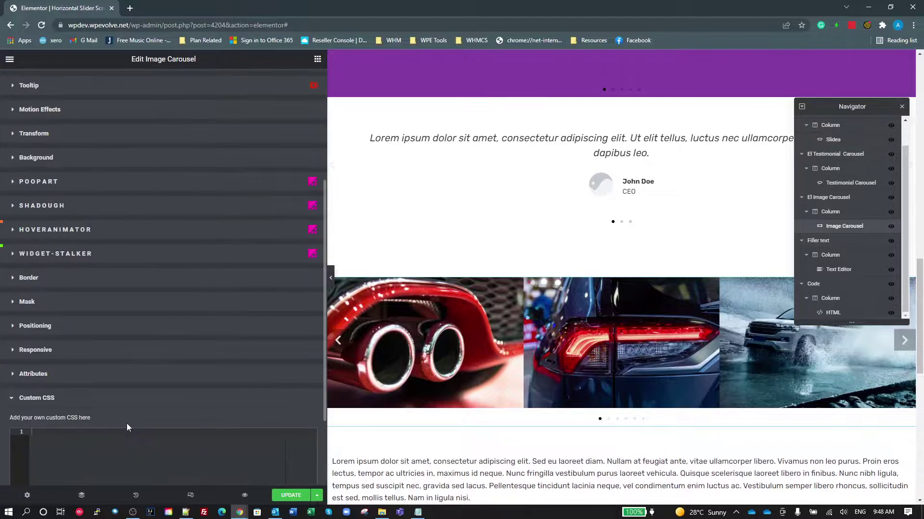
click(89, 375)
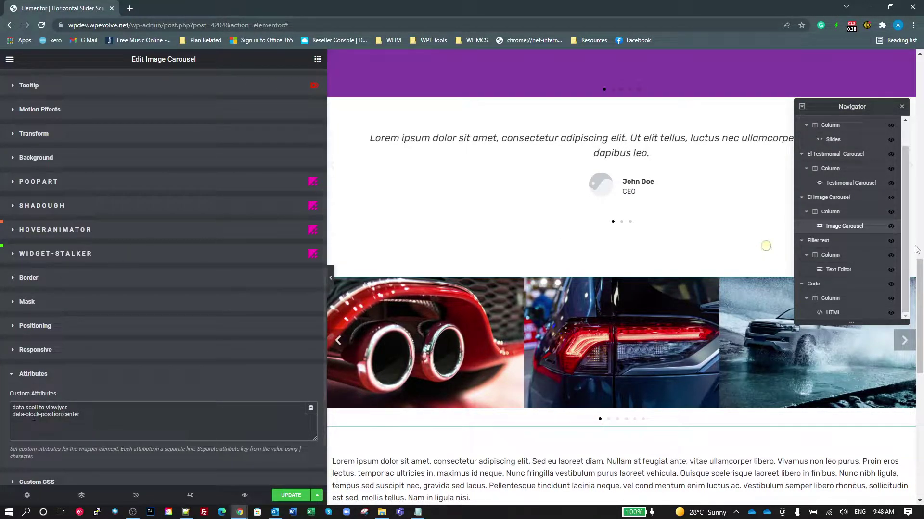
click(833, 313)
Pass 'block-position' to data() and replace block 'center' with position in scrollIntoView
scroll(270, 366, down, 4)
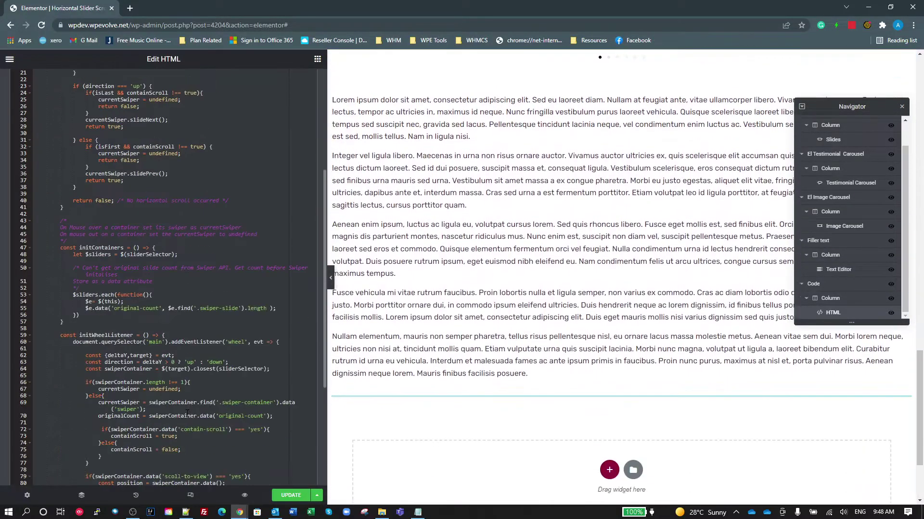
scroll(216, 395, down, 2)
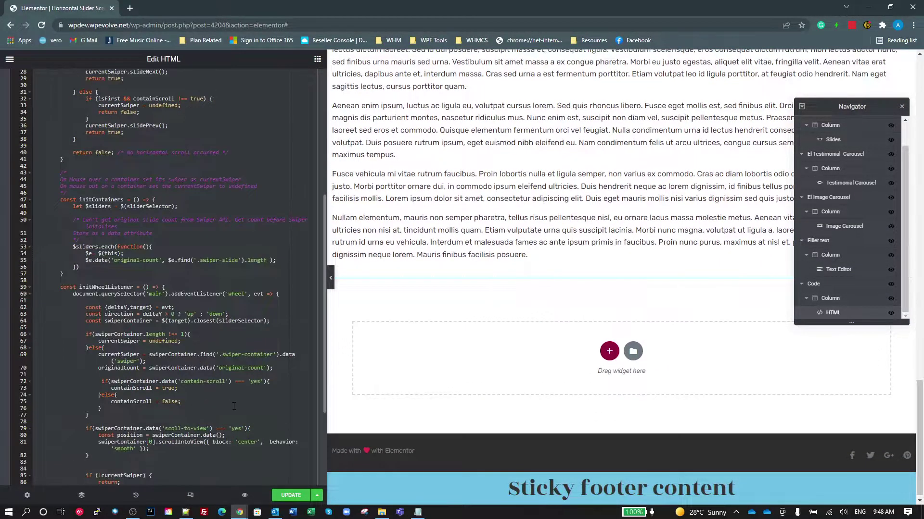
scroll(180, 403, down, 2)
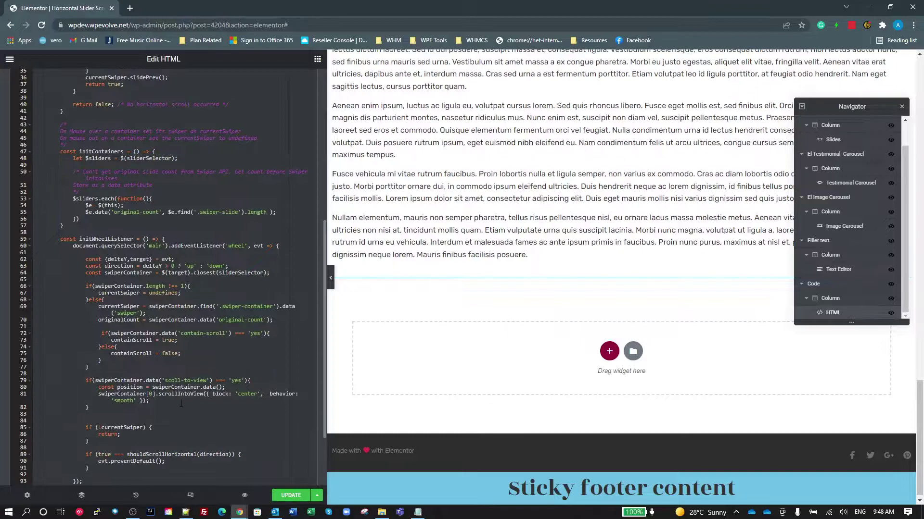
click(220, 387)
text('block-position)
click(144, 387)
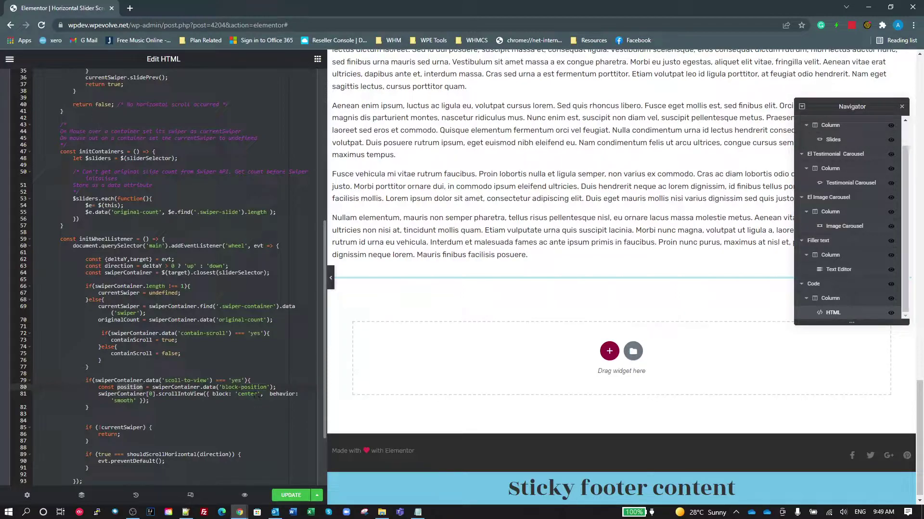
click(248, 395)
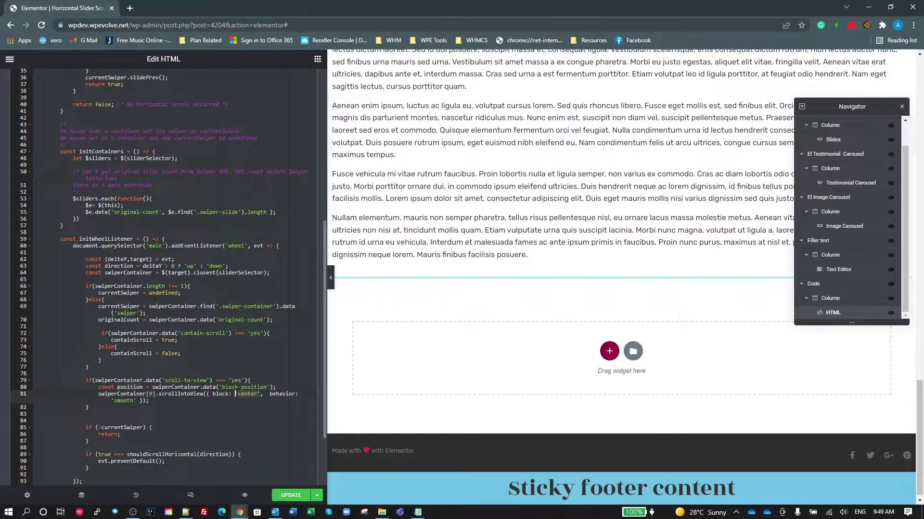
text(position)
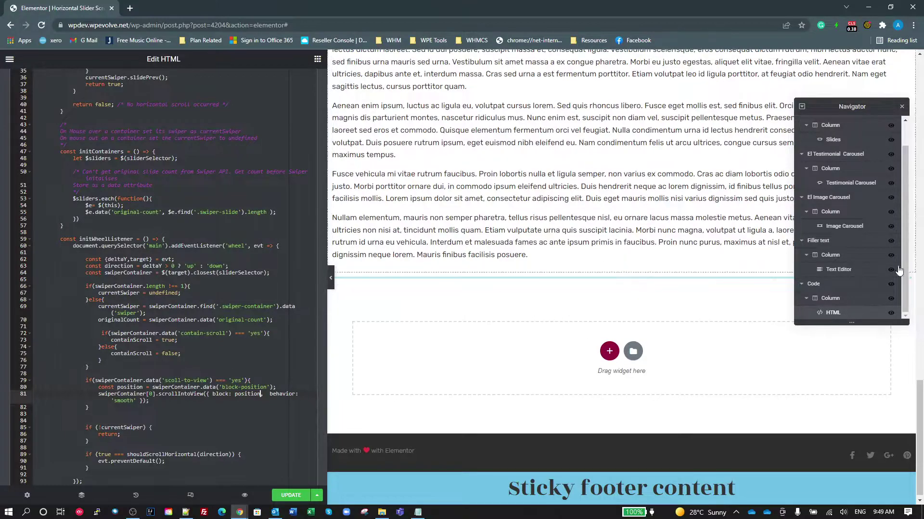
Select the Image Carousel's data-block-position:center attribute line for reuse
click(833, 226)
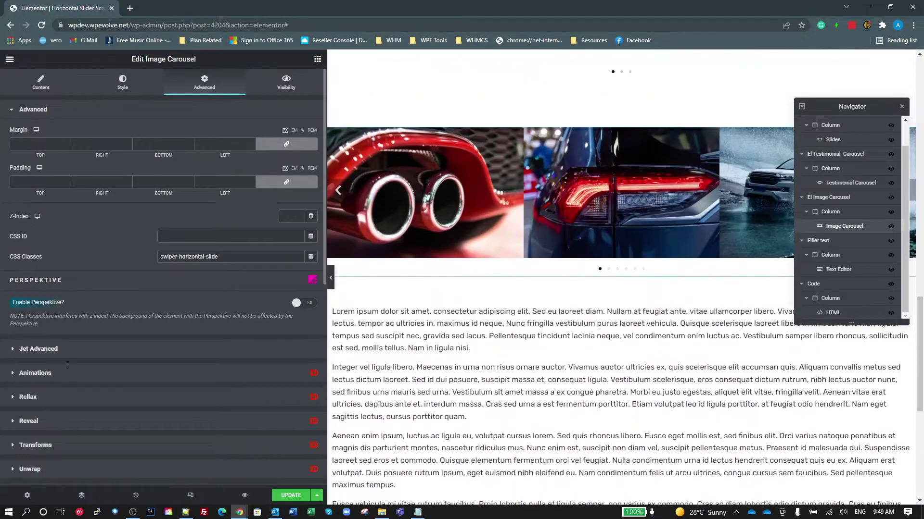
scroll(67, 404, down, 5)
click(58, 396)
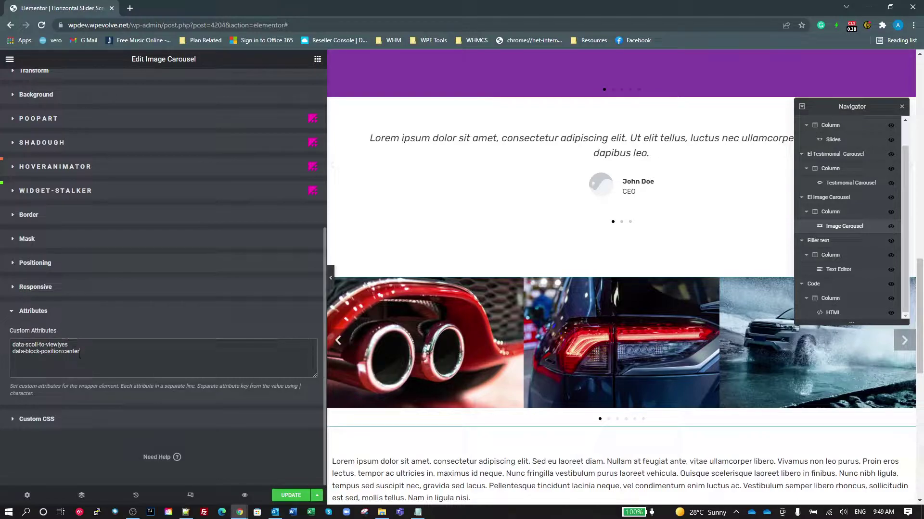
drag(79, 352, 8, 364)
key(ctrl+c)
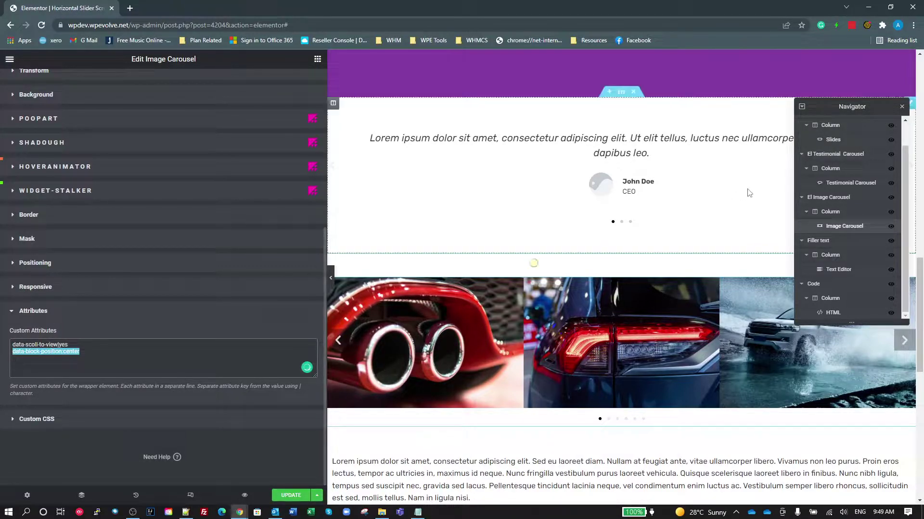
scroll(615, 231, up, 8)
Set the purple slider's Slides Height to 80
click(546, 224)
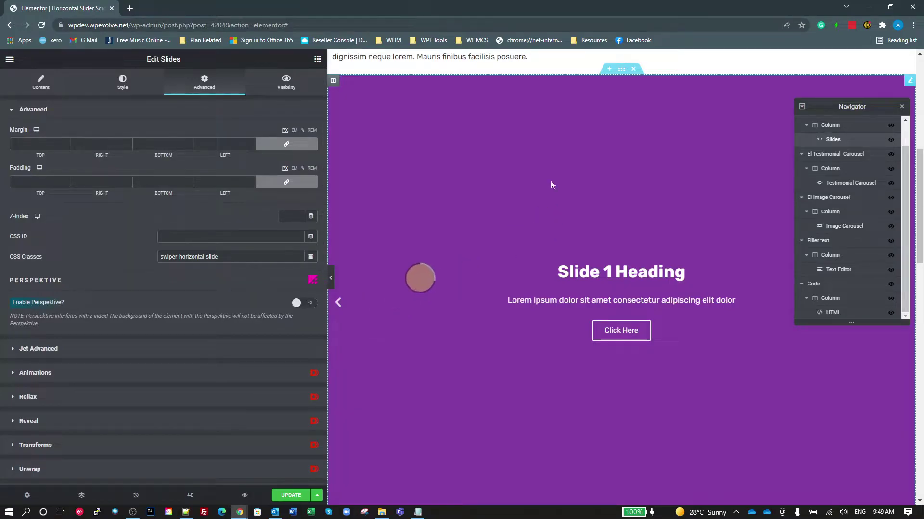
click(40, 83)
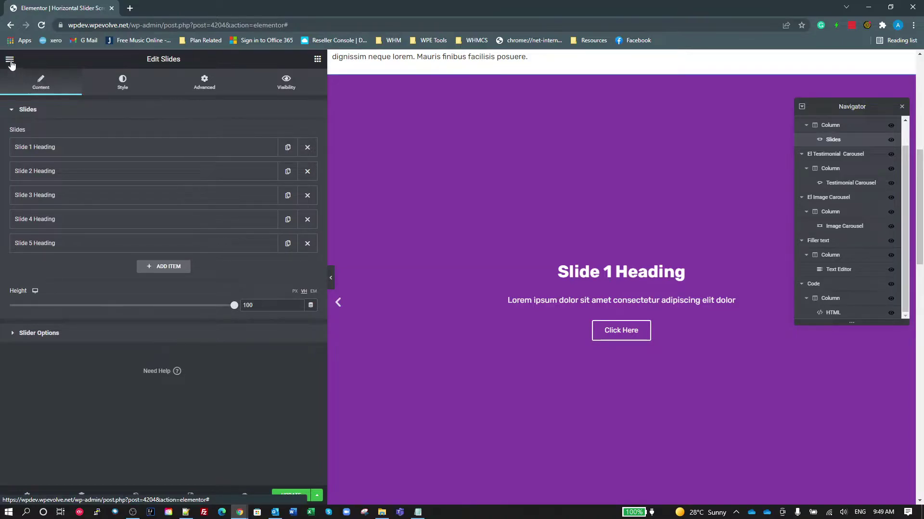
double_click(247, 307)
text(80)
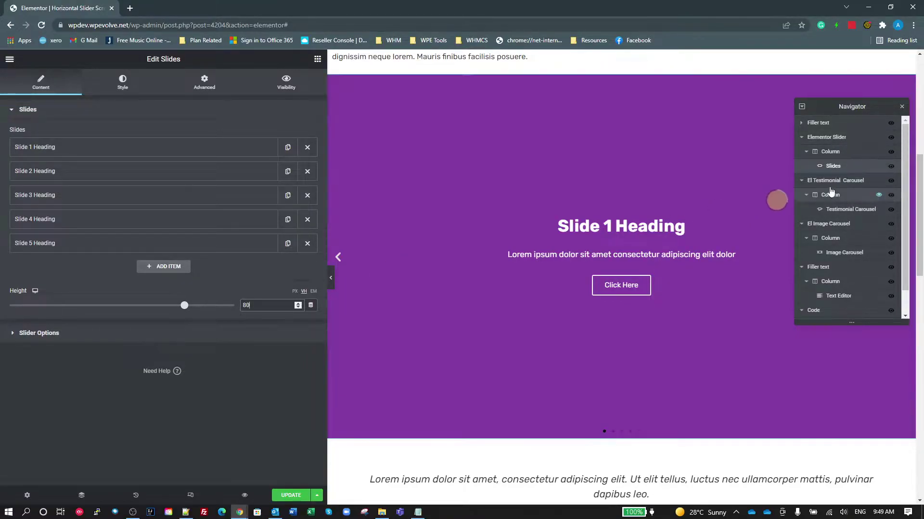
Paste the data-block-position line into the slider's custom attributes and strip its :center value
click(206, 83)
scroll(149, 334, down, 8)
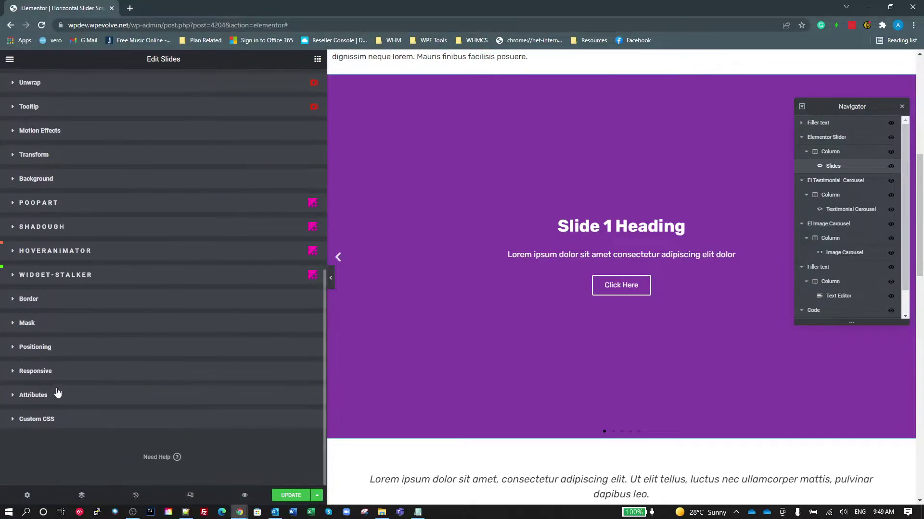
click(47, 395)
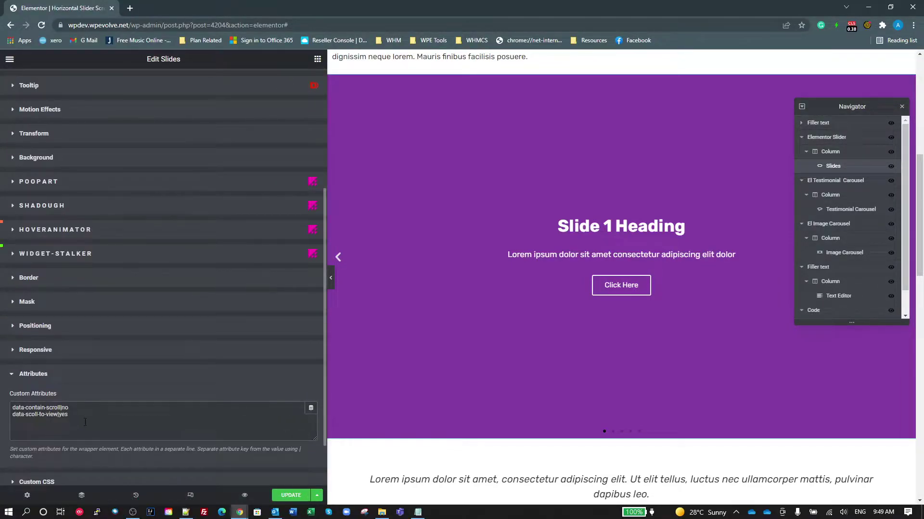
click(89, 413)
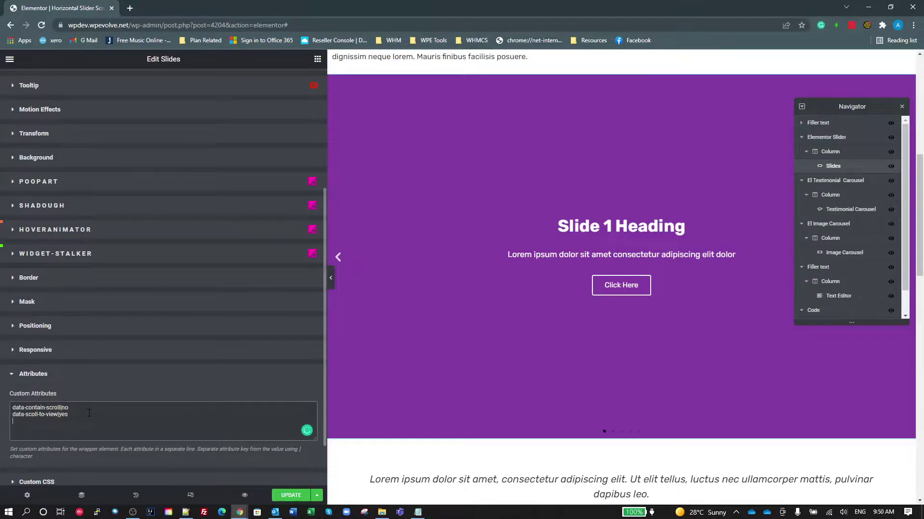
key(ctrl+v)
double_click(72, 422)
click(71, 421)
drag(62, 423, 101, 418)
key(BackSpace)
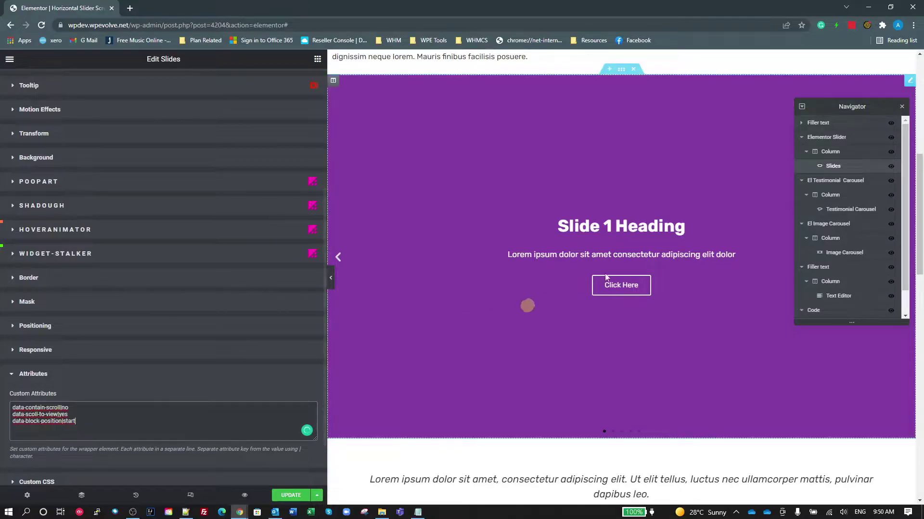
Change the Image Carousel's attribute to data-block-position|center
click(839, 252)
scroll(122, 428, down, 3)
scroll(122, 428, down, 5)
scroll(76, 402, up, 5)
scroll(80, 411, down, 5)
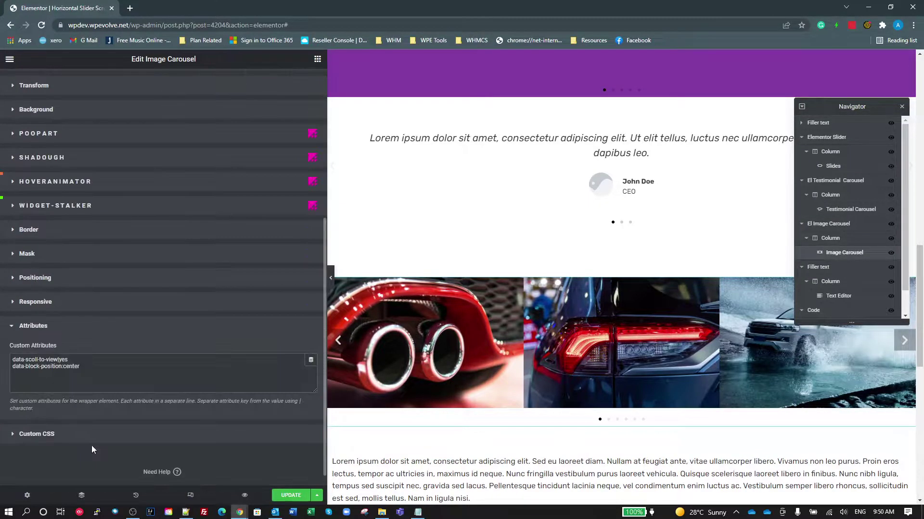
click(64, 367)
key(Delete)
text(|)
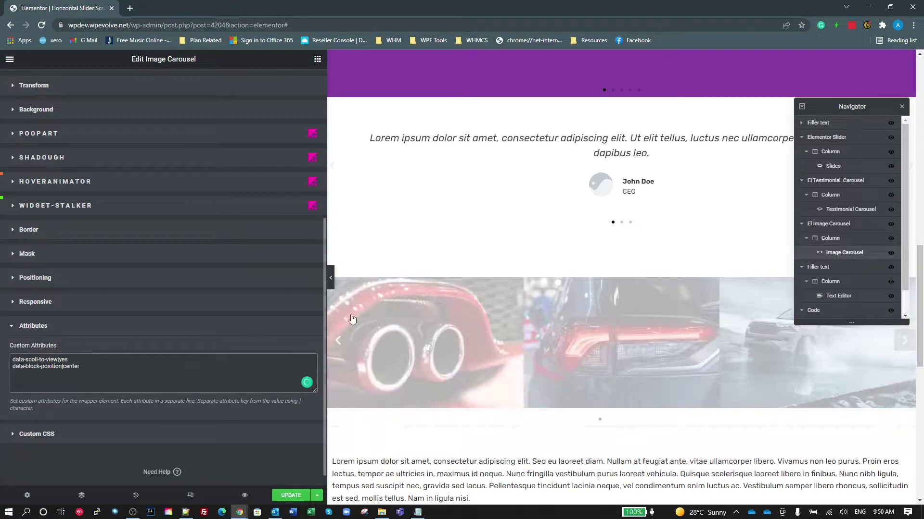
Add data-block-position|end to the Testimonial Carousel's custom attributes
click(631, 145)
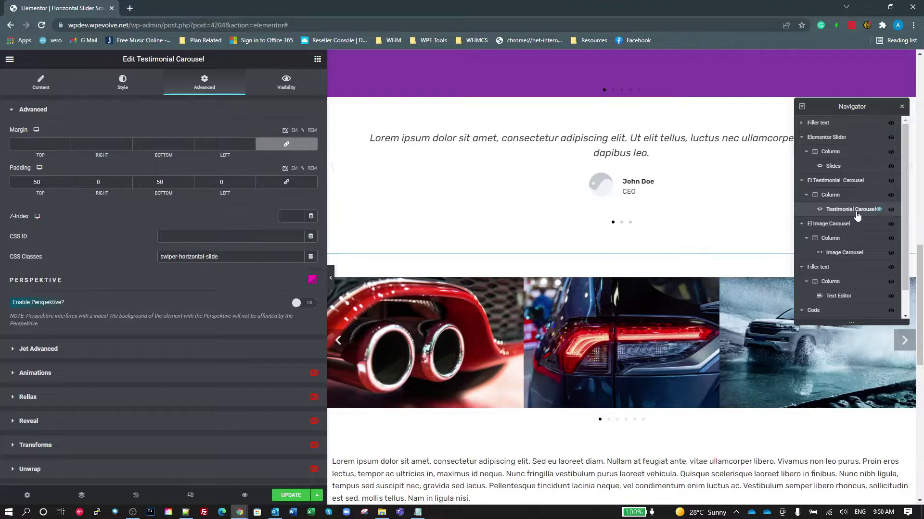
scroll(207, 411, down, 8)
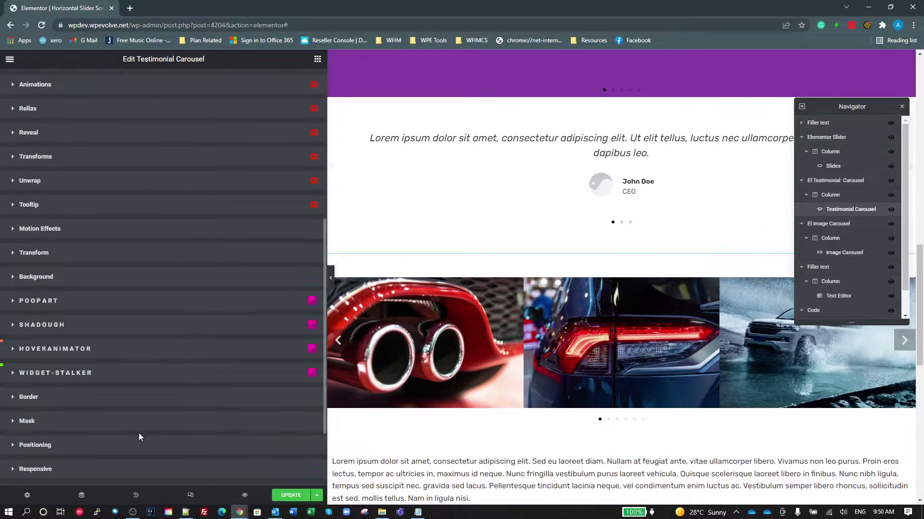
click(55, 399)
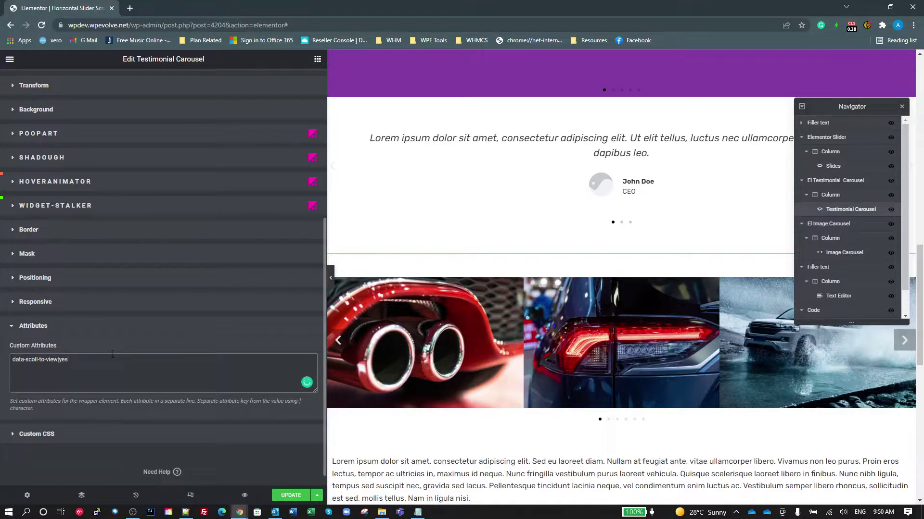
key(Return)
key(ctrl+v)
key(BackSpace)
text(|)
double_click(69, 367)
text(e)
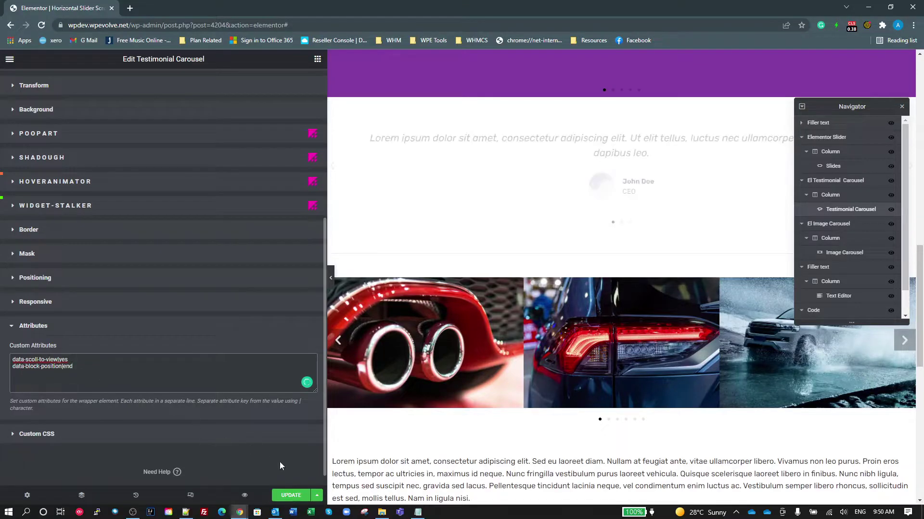
scroll(861, 289, down, 1)
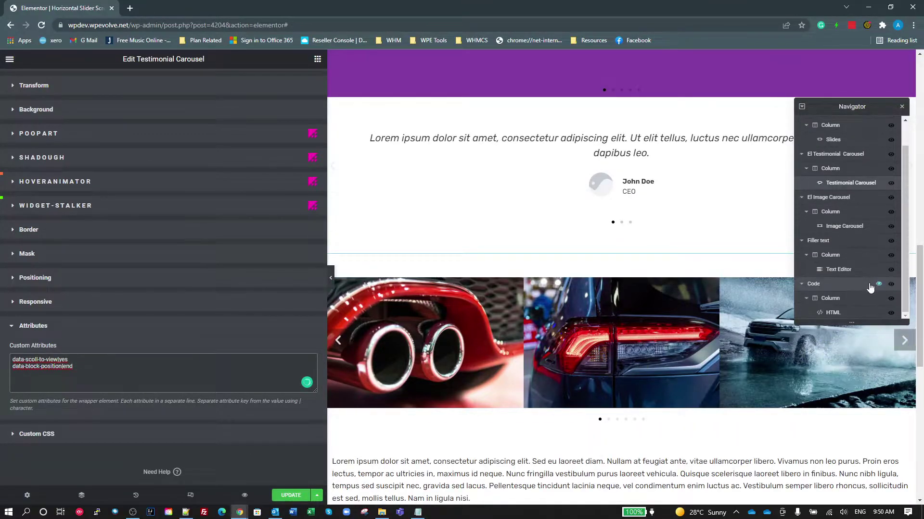
Reload the live page and scroll up and down past the slider, testimonial and image carousels to watch them advance
click(832, 313)
scroll(189, 409, down, 5)
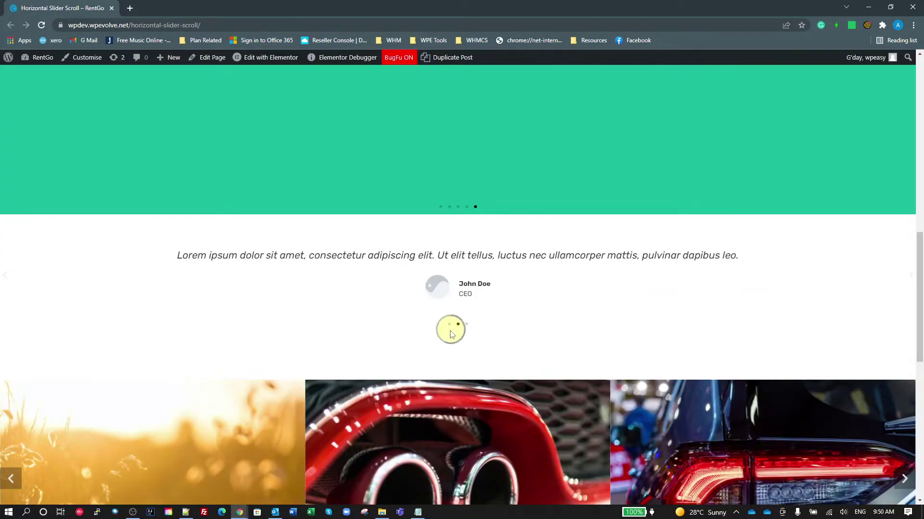
key(F5)
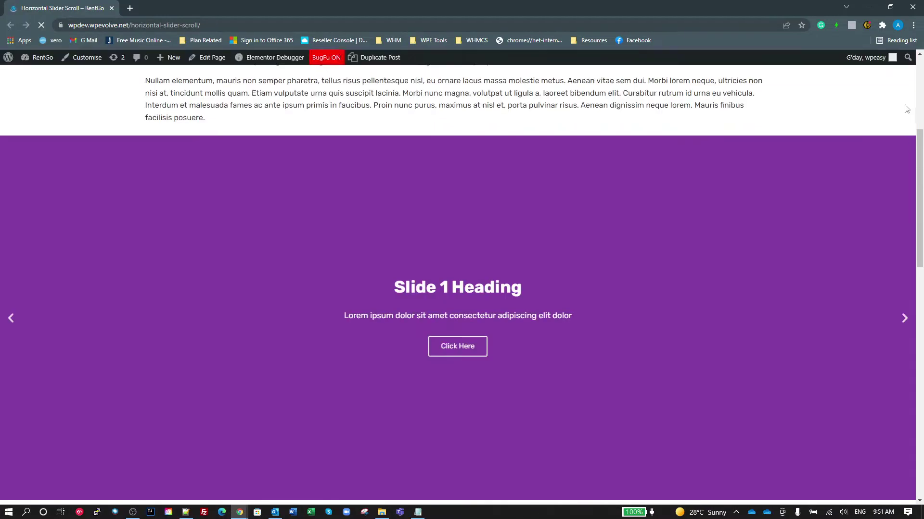
scroll(818, 144, up, 4)
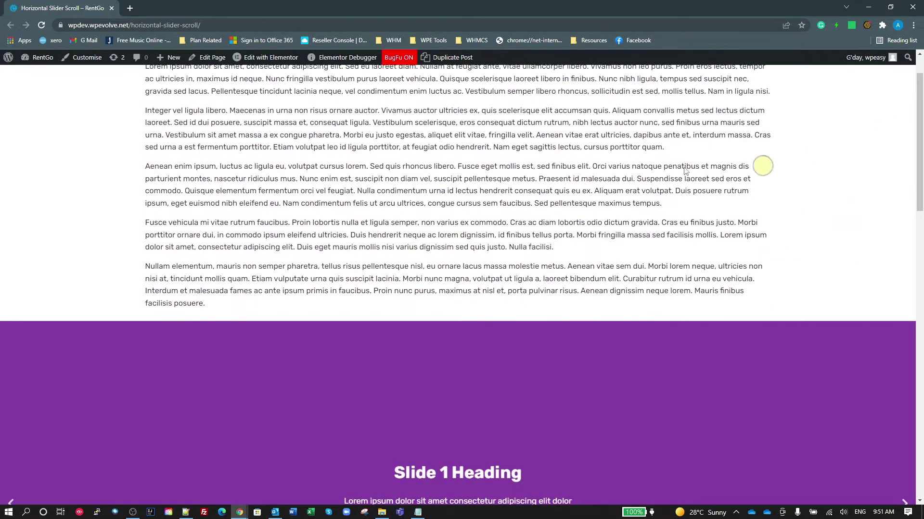
click(430, 407)
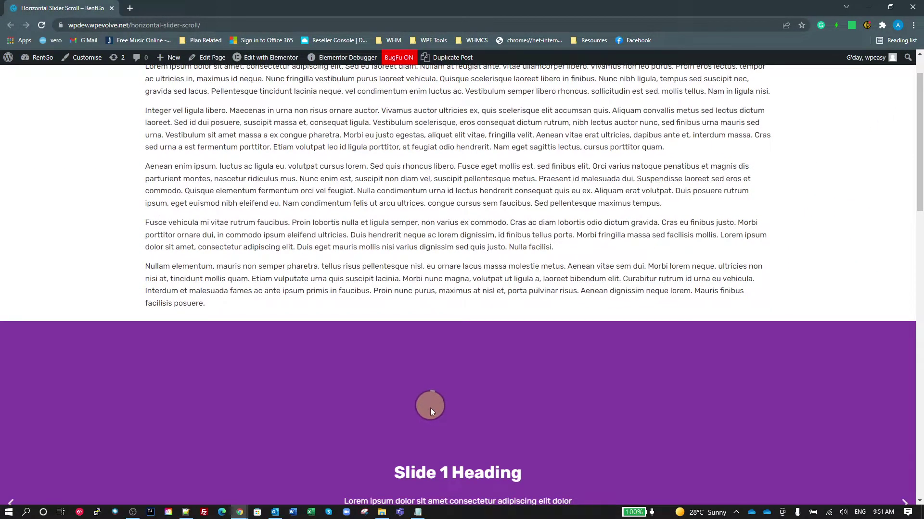
scroll(431, 409, down, 5)
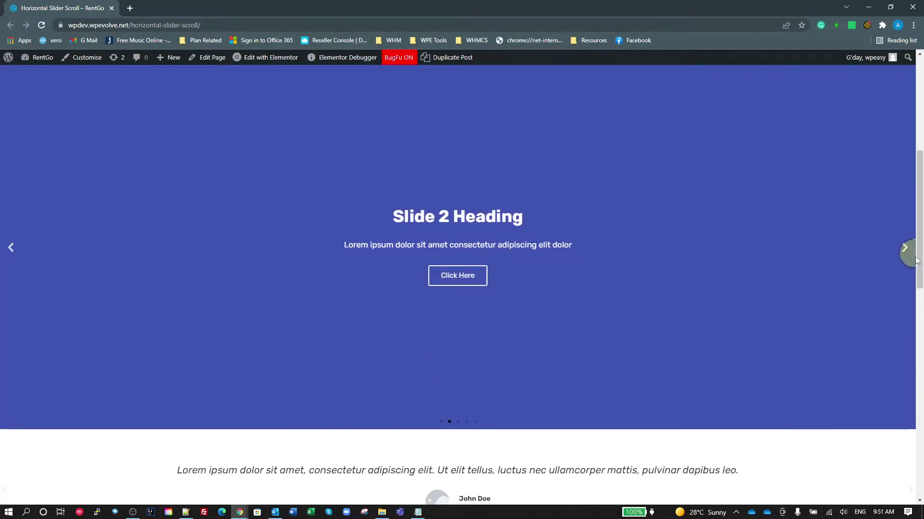
drag(916, 260, 916, 329)
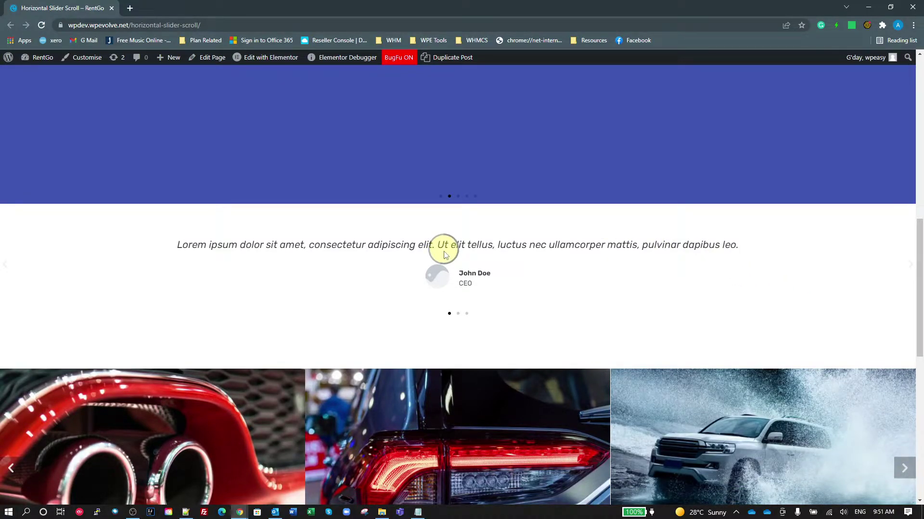
scroll(443, 254, up, 3)
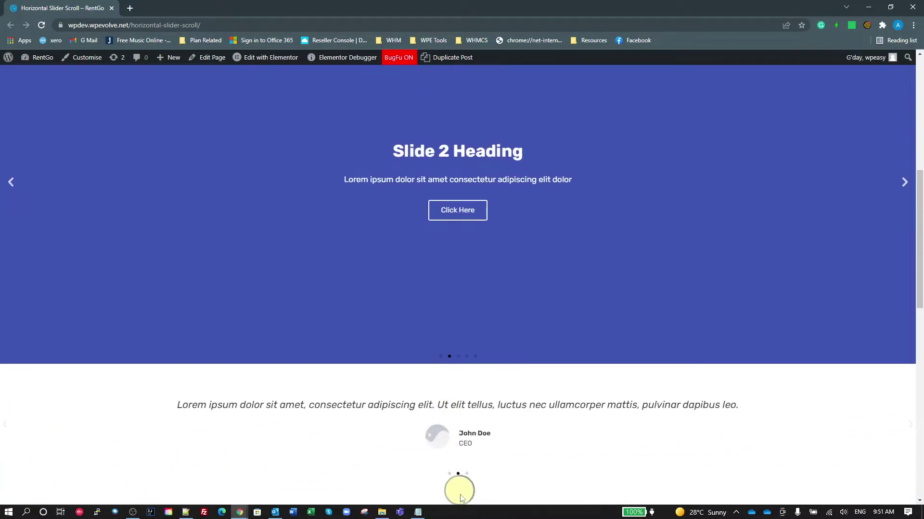
drag(919, 202, 919, 289)
scroll(455, 283, down, 1)
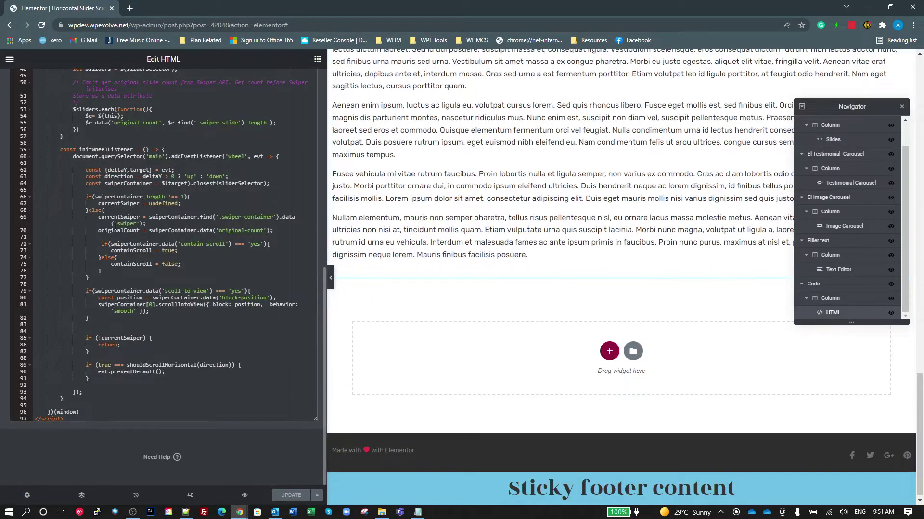
Back in the editor, select the Image Carousel widget for editing
click(97, 327)
scroll(597, 284, up, 10)
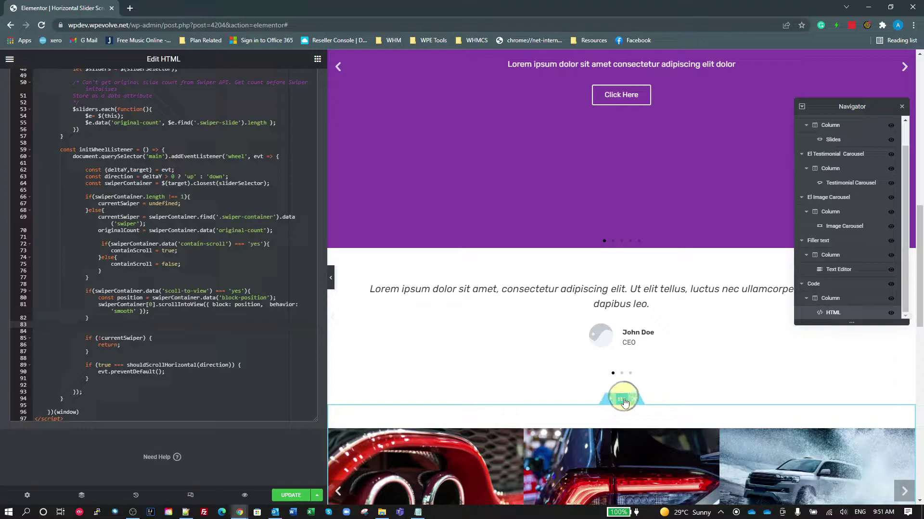
click(624, 401)
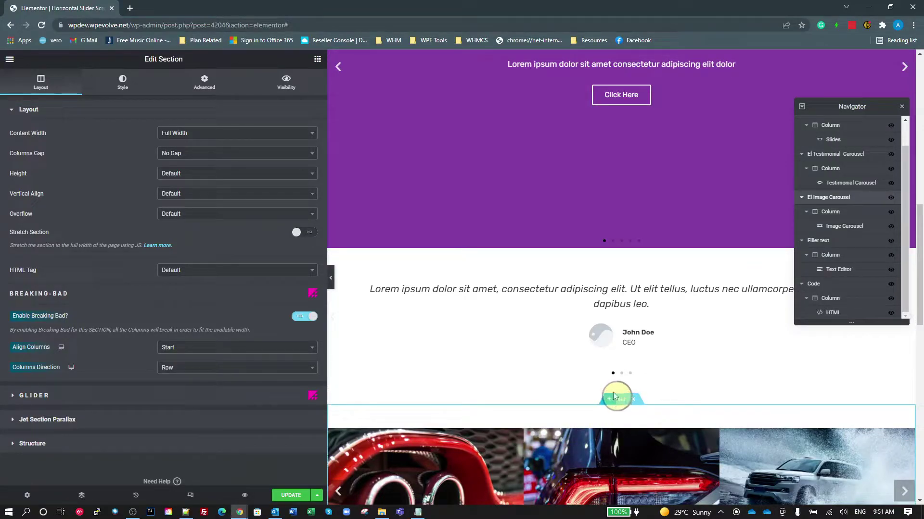
click(623, 433)
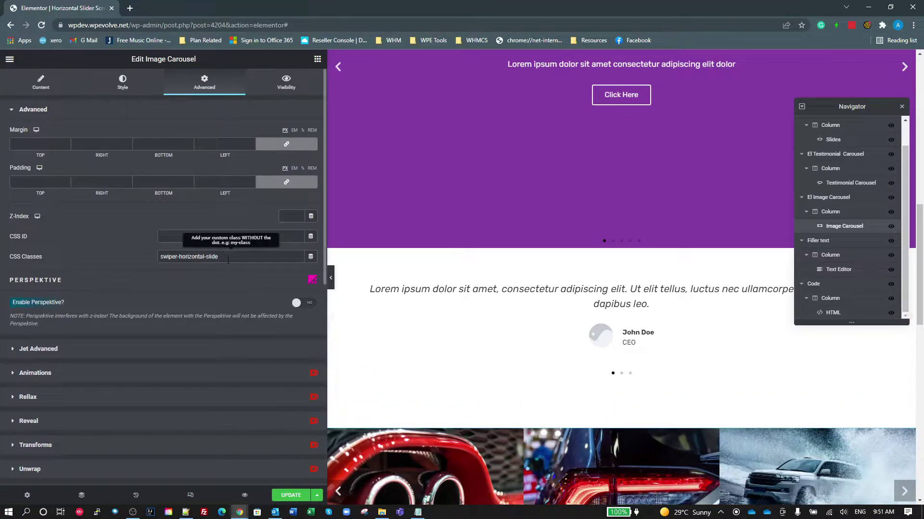
Inspect the Image Carousel's swiper-horizontal-slide class and its data-scoll-to-view|yes, data-block-position|center attributes
drag(224, 258, 47, 268)
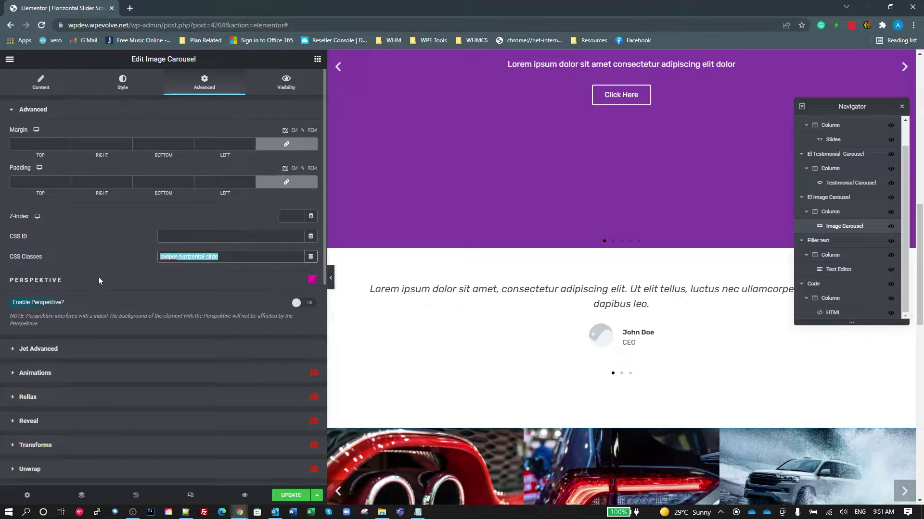
scroll(124, 363, down, 4)
scroll(101, 395, down, 3)
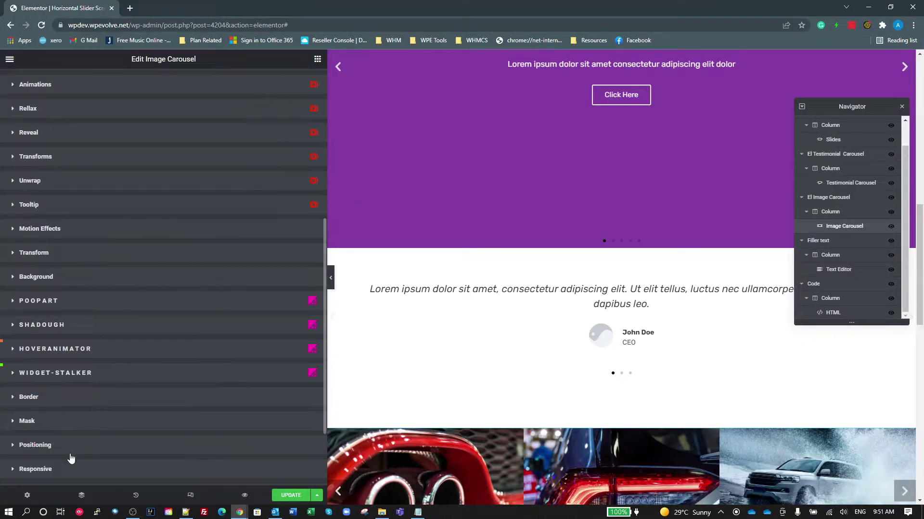
scroll(82, 448, down, 2)
click(77, 402)
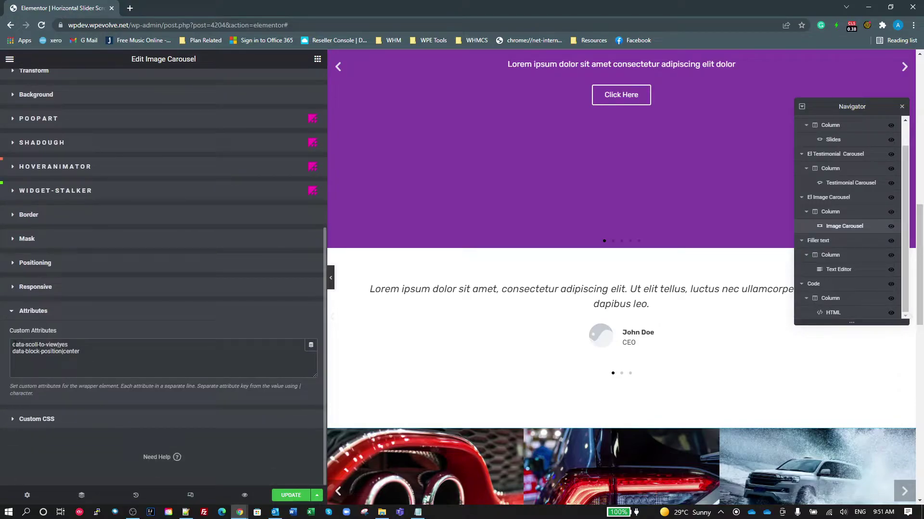
drag(55, 345, 12, 345)
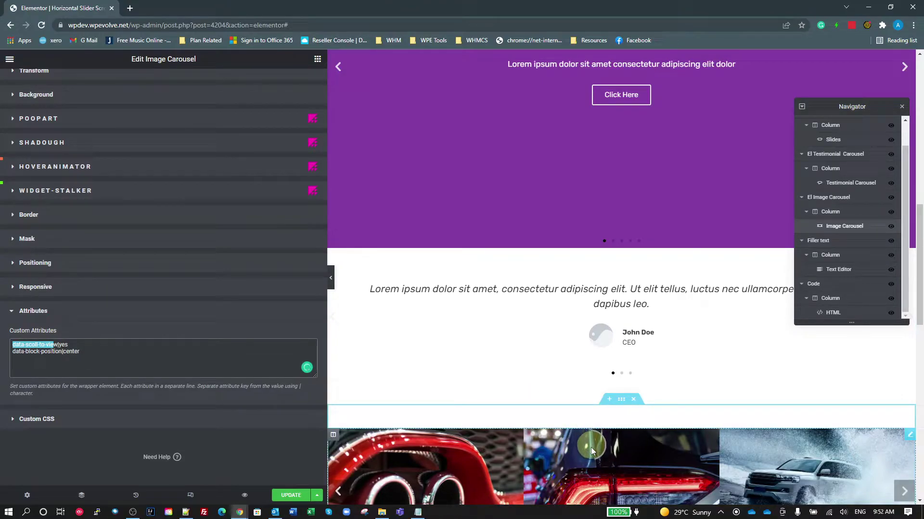
click(68, 345)
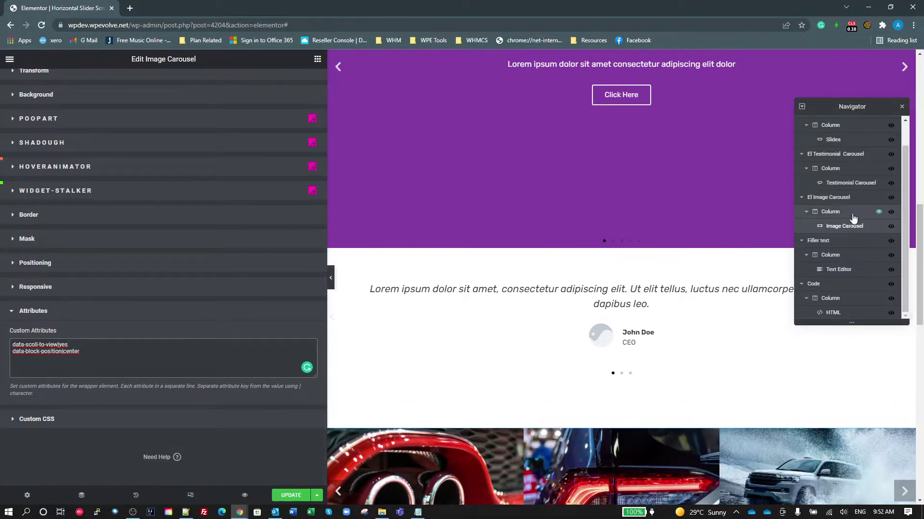
Move from the Testimonial Carousel to the Slides widget and show its custom attributes
click(842, 184)
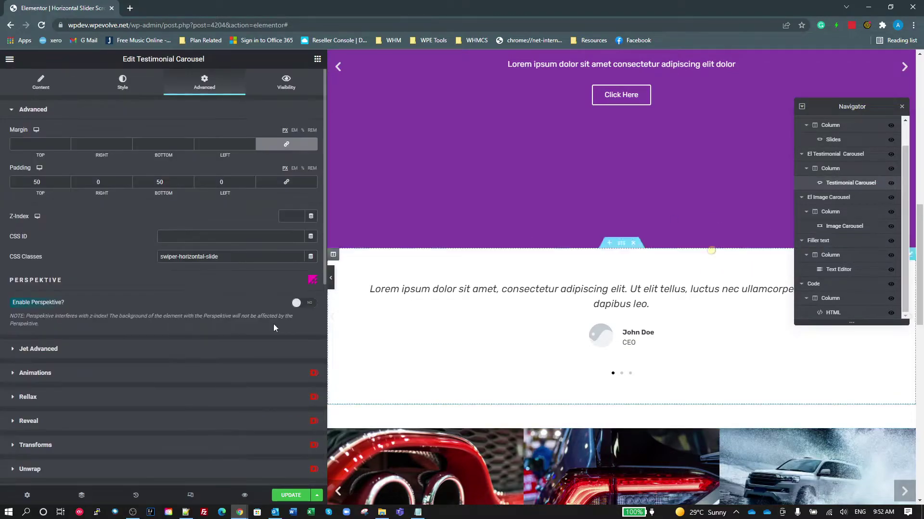
scroll(145, 391, down, 8)
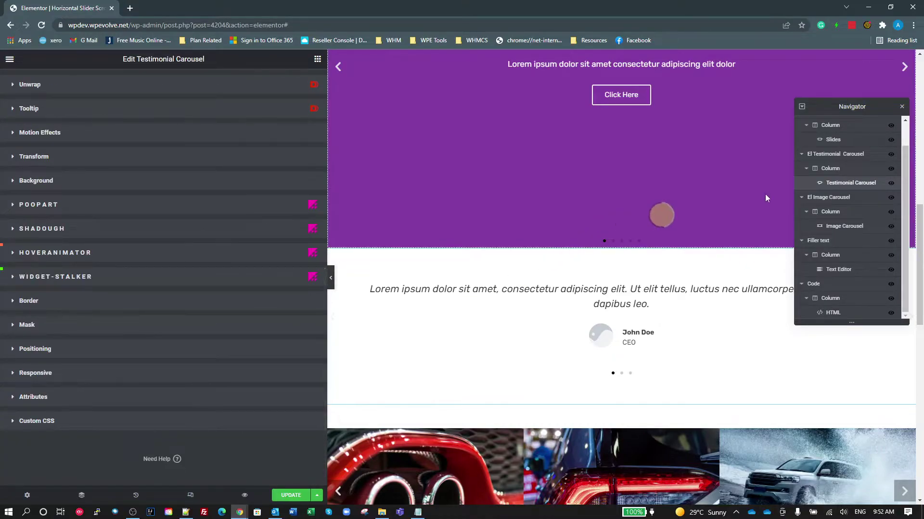
click(832, 140)
scroll(96, 385, down, 5)
scroll(85, 422, down, 3)
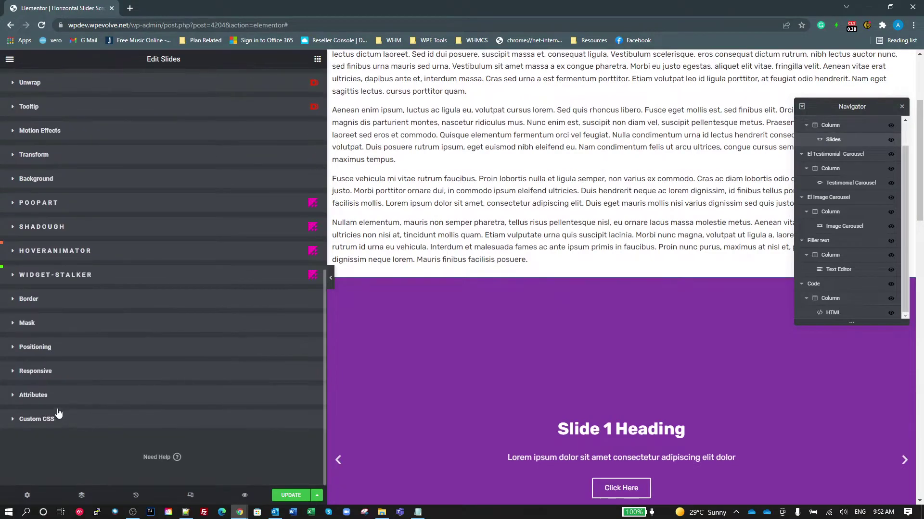
click(45, 400)
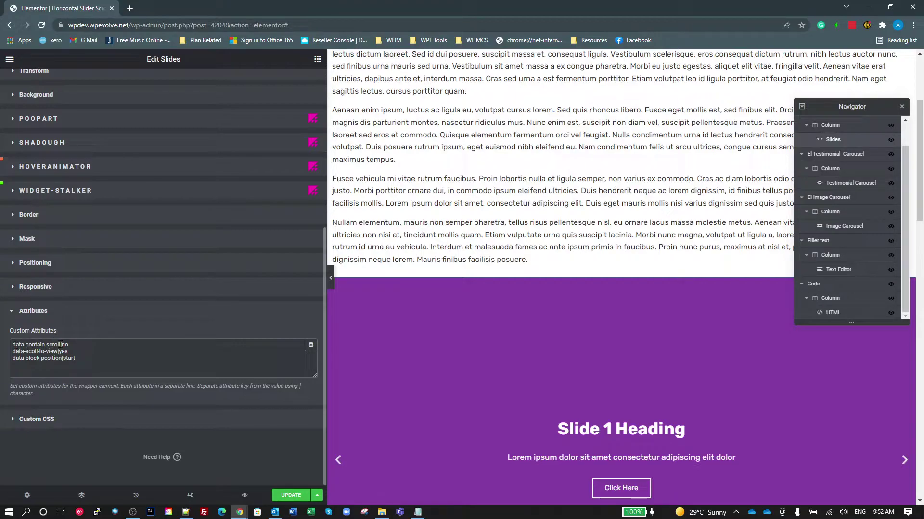
drag(61, 344, 2, 351)
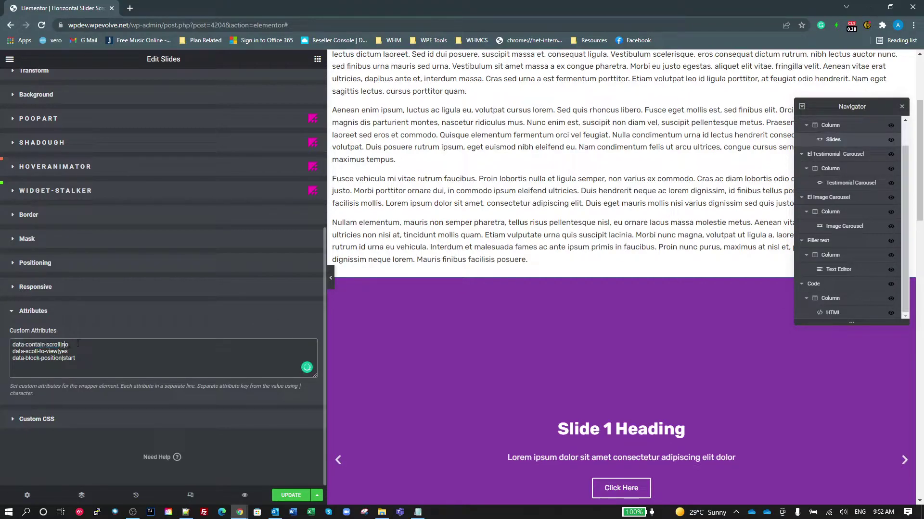
Change the Slides widget's data-contain-scroll value from no to yes and update the page
click(619, 343)
scroll(619, 359, down, 1)
scroll(619, 358, down, 3)
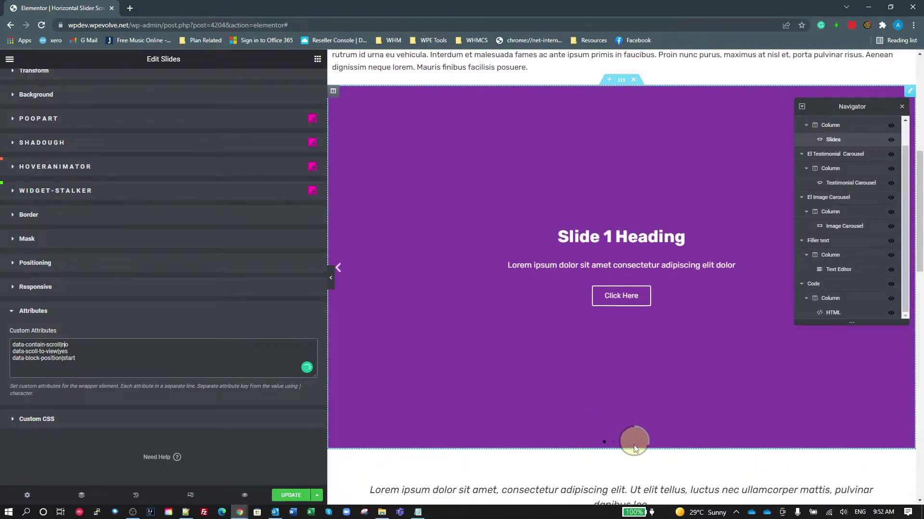
scroll(634, 442, down, 1)
scroll(633, 439, up, 1)
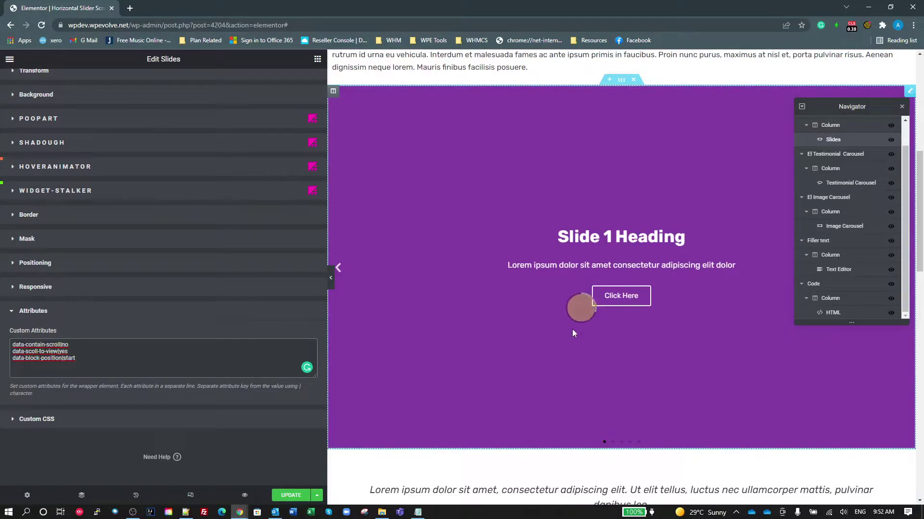
scroll(577, 318, up, 1)
scroll(568, 264, down, 1)
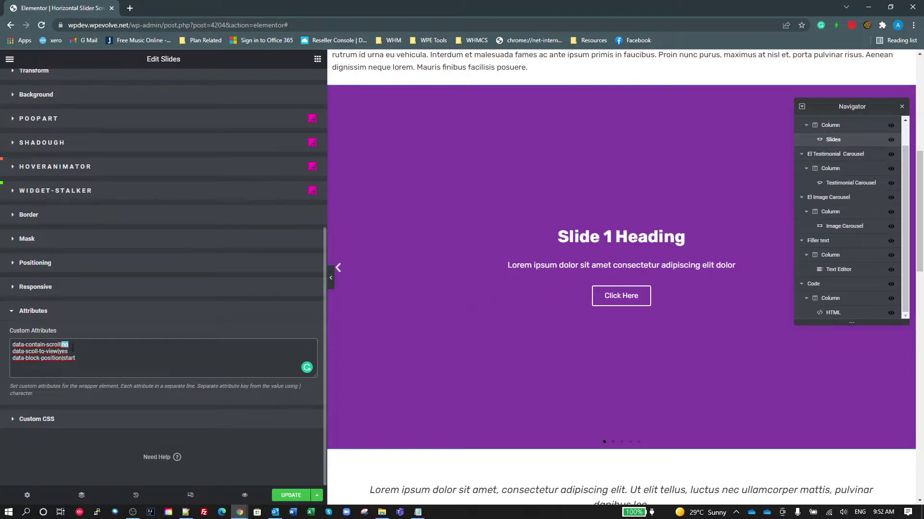
text(yes)
drag(64, 345, 9, 354)
click(88, 343)
double_click(63, 352)
click(86, 346)
click(291, 495)
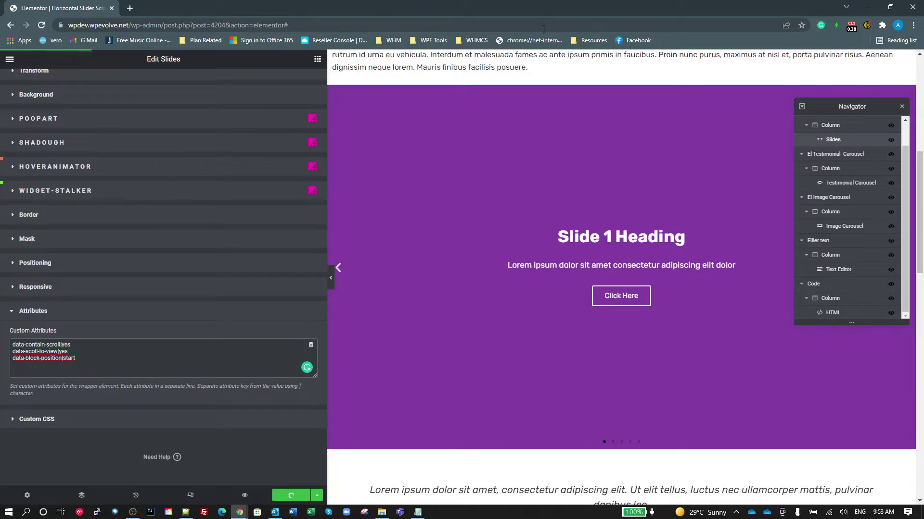
Go back to the live Horizontal Slider Scroll page and reload it
key(alt+Left)
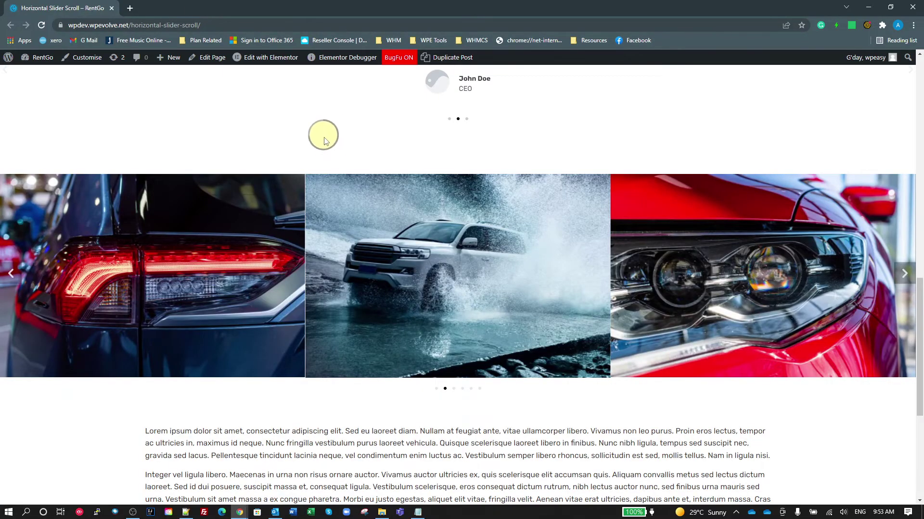
key(F5)
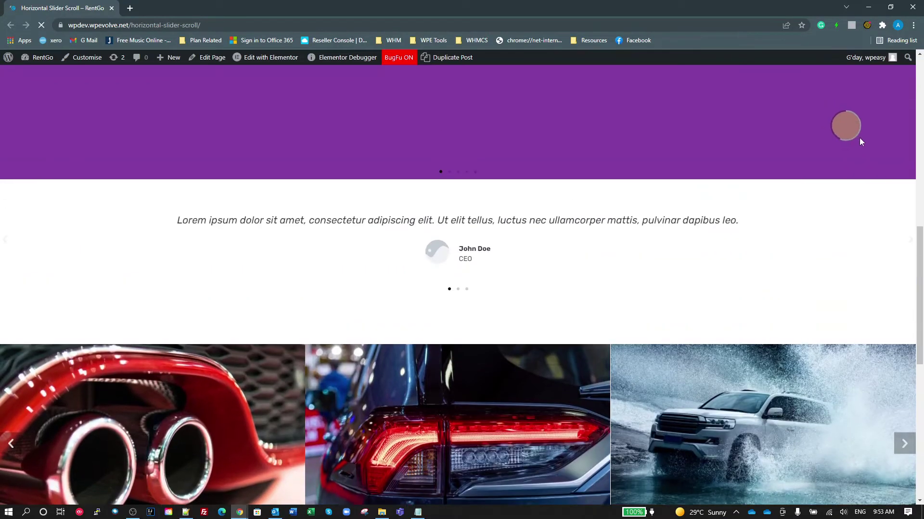
scroll(859, 155, up, 2)
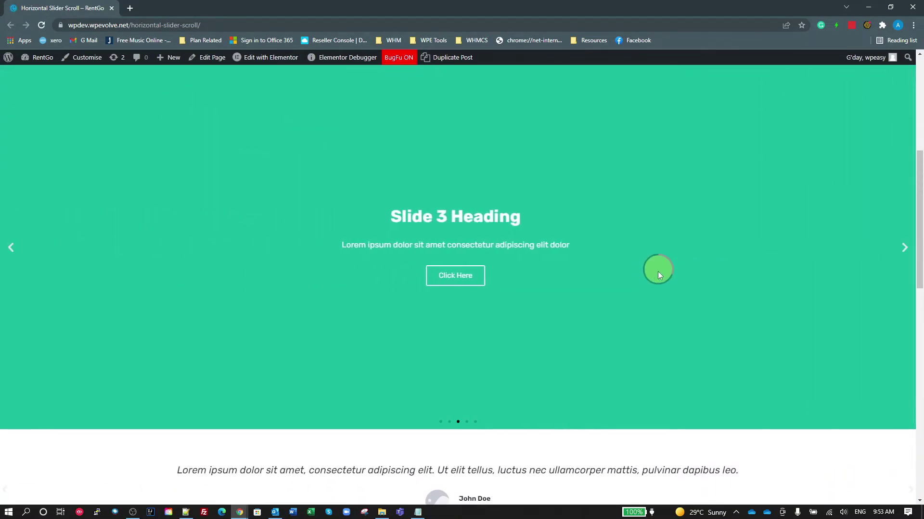
scroll(658, 274, up, 1)
scroll(655, 276, up, 1)
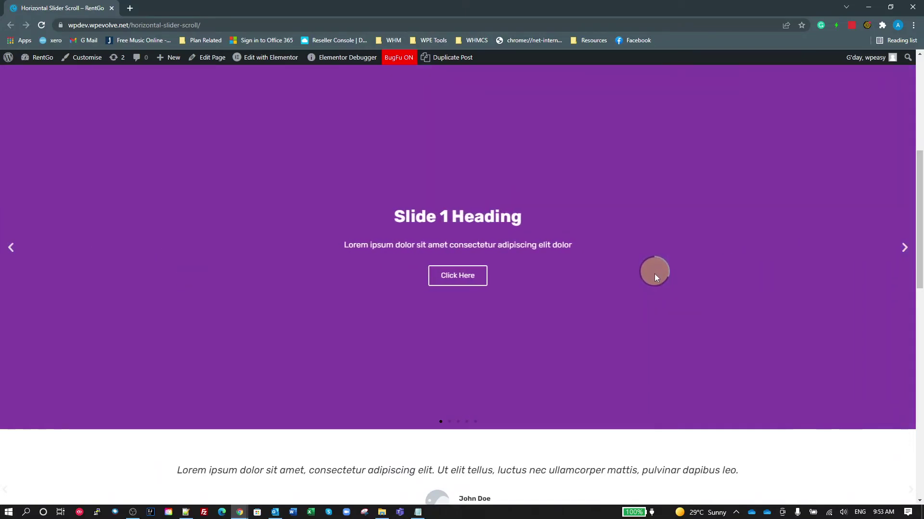
scroll(654, 274, up, 1)
Scroll over the hero slider and car image carousel to check they move sideways
scroll(654, 275, down, 1)
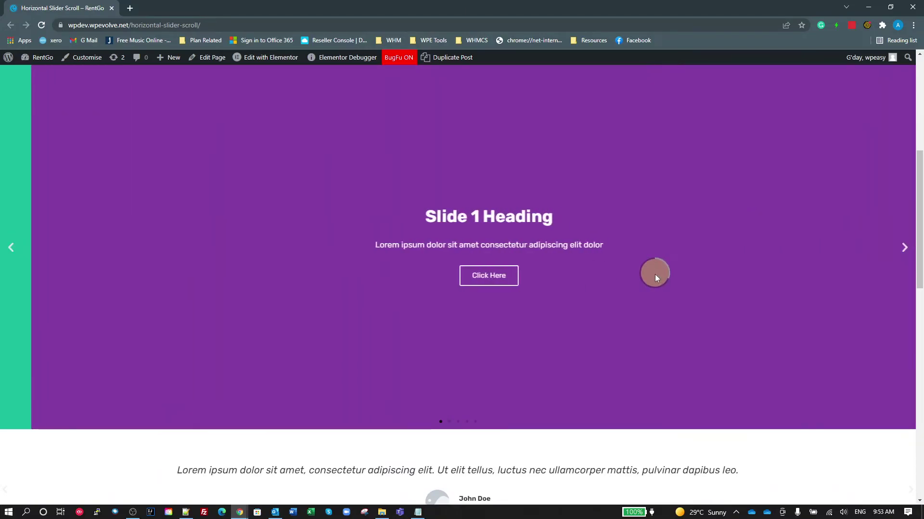
scroll(659, 275, down, 3)
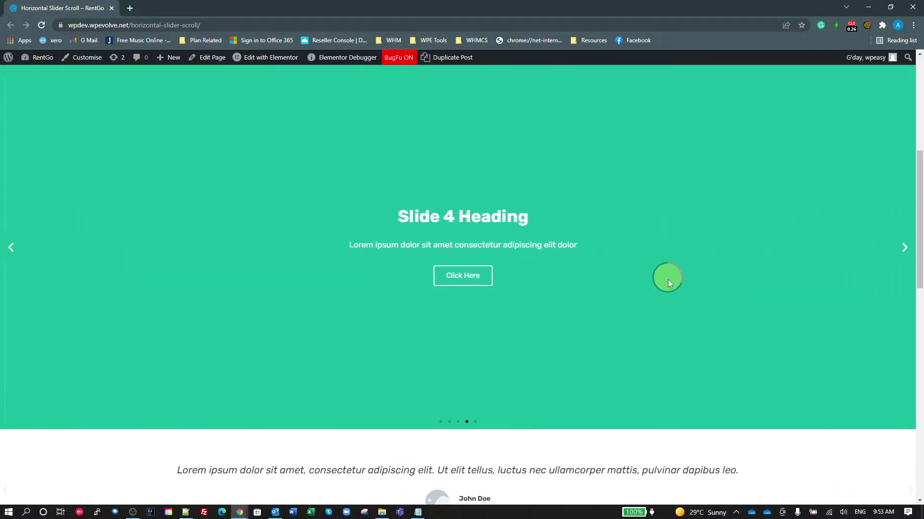
scroll(668, 279, down, 1)
scroll(668, 280, down, 1)
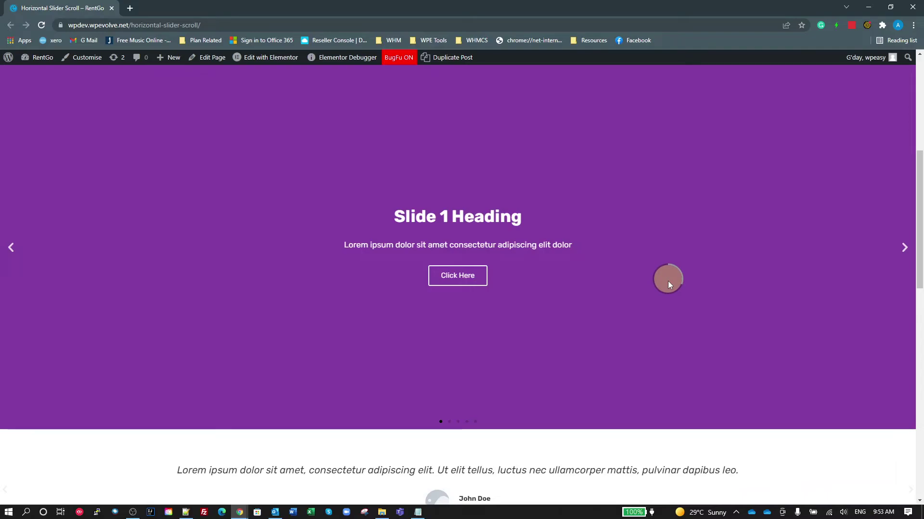
scroll(772, 464, down, 1)
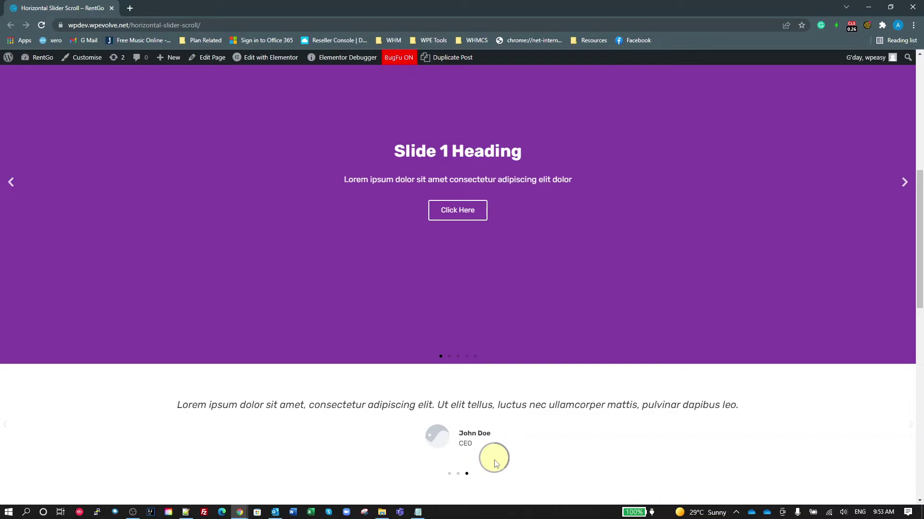
scroll(495, 463, down, 1)
scroll(495, 466, down, 2)
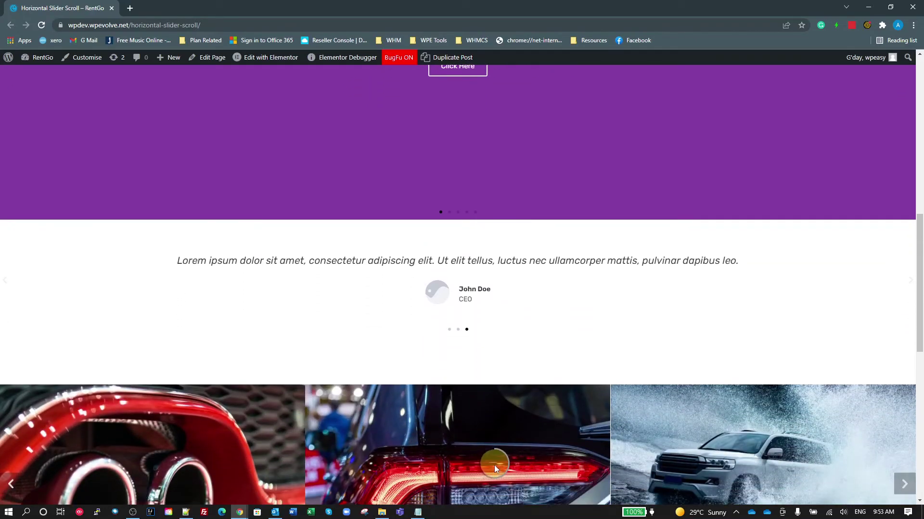
scroll(494, 466, down, 4)
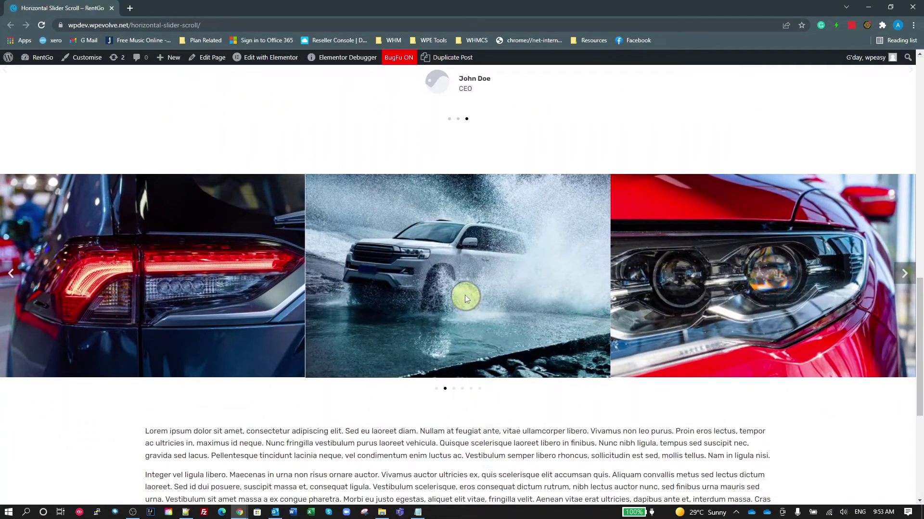
scroll(466, 279, down, 3)
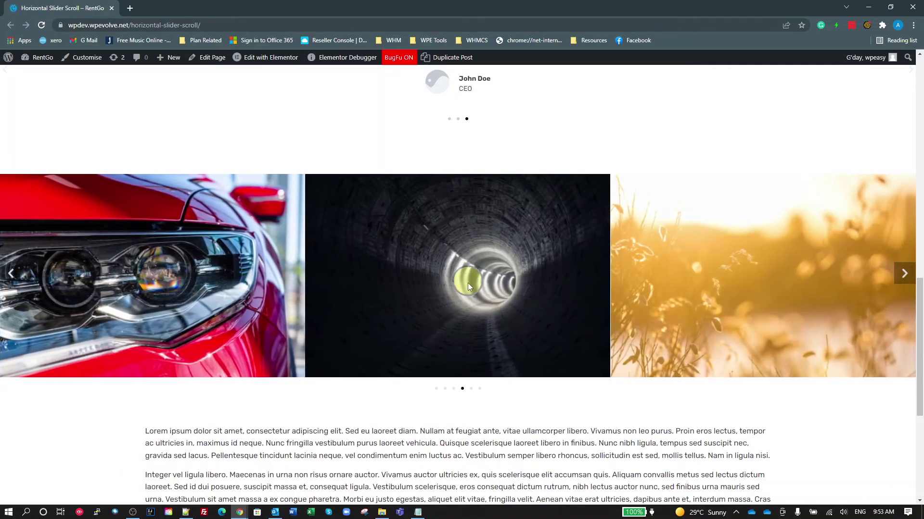
scroll(469, 284, down, 2)
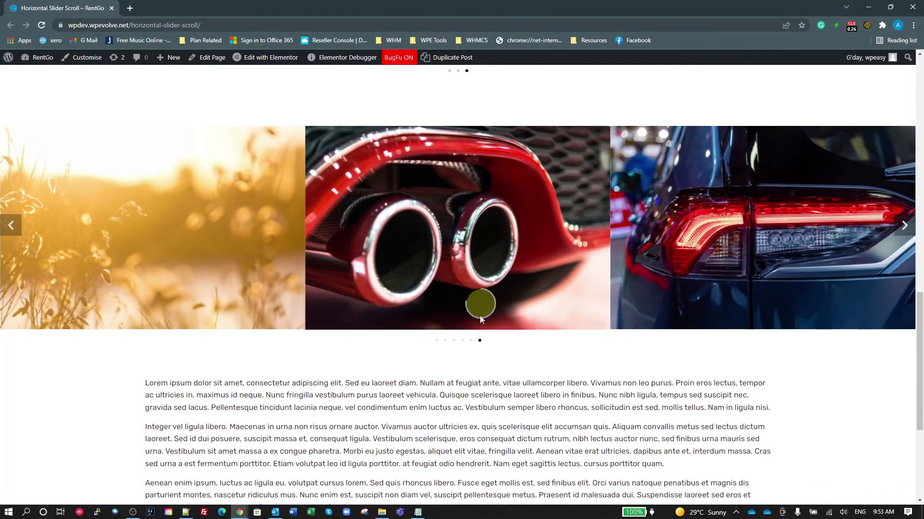
scroll(519, 259, down, 2)
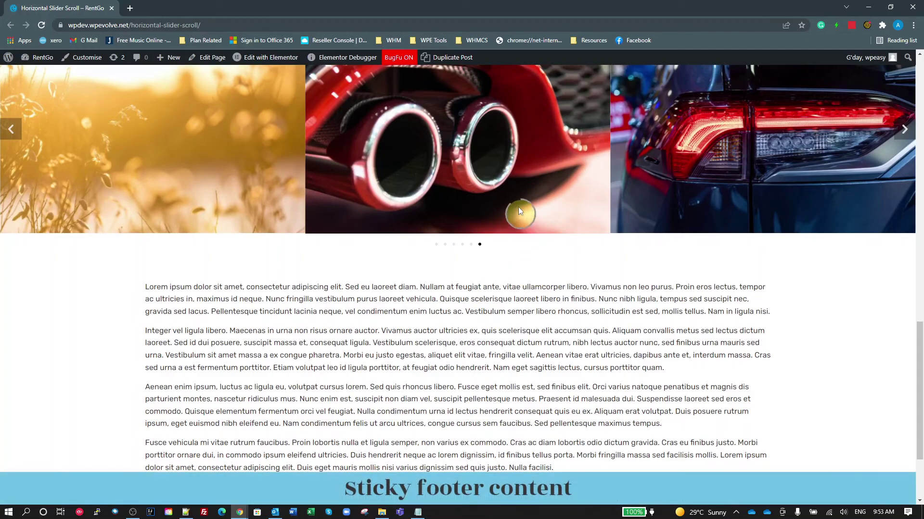
scroll(515, 199, up, 1)
scroll(512, 191, up, 3)
scroll(518, 244, up, 2)
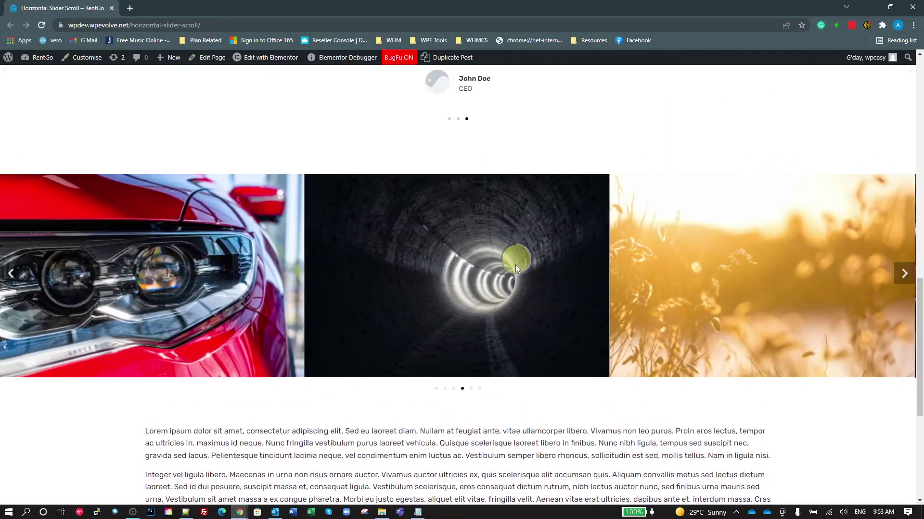
scroll(515, 268, up, 4)
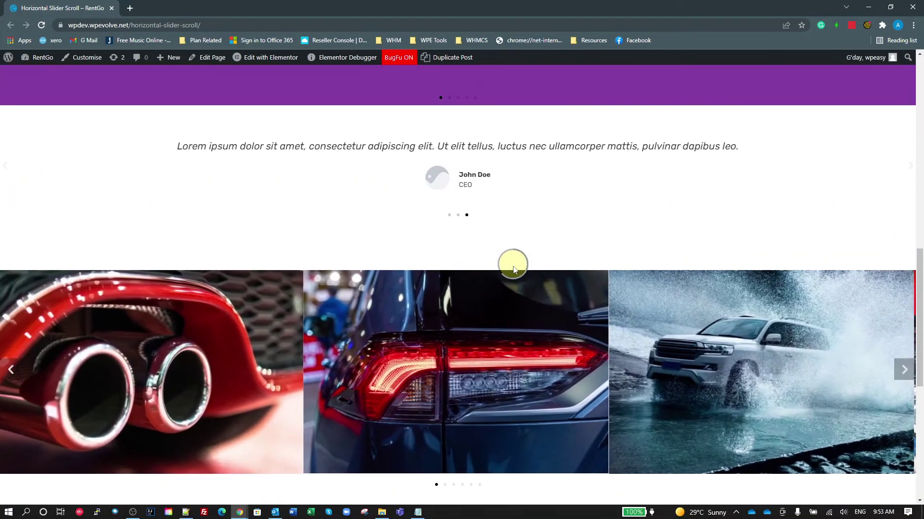
scroll(513, 273, up, 6)
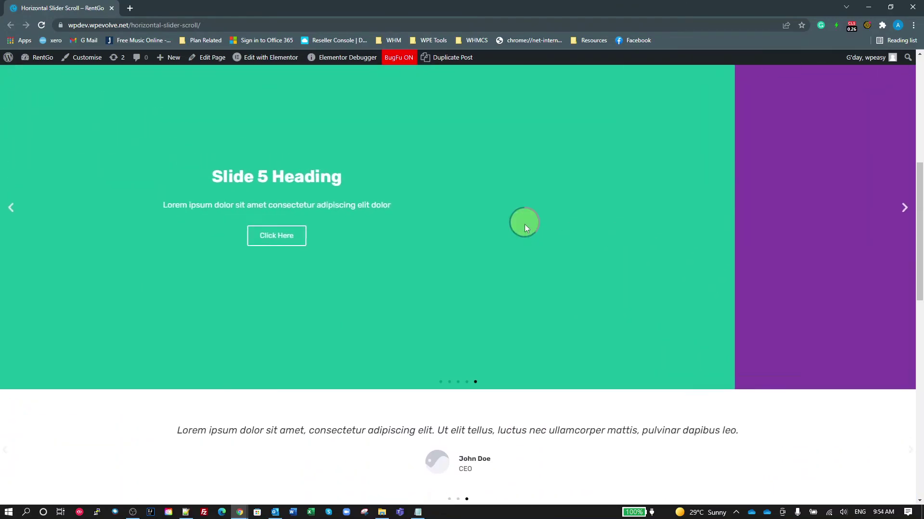
scroll(527, 229, up, 2)
scroll(666, 352, down, 3)
scroll(855, 466, down, 10)
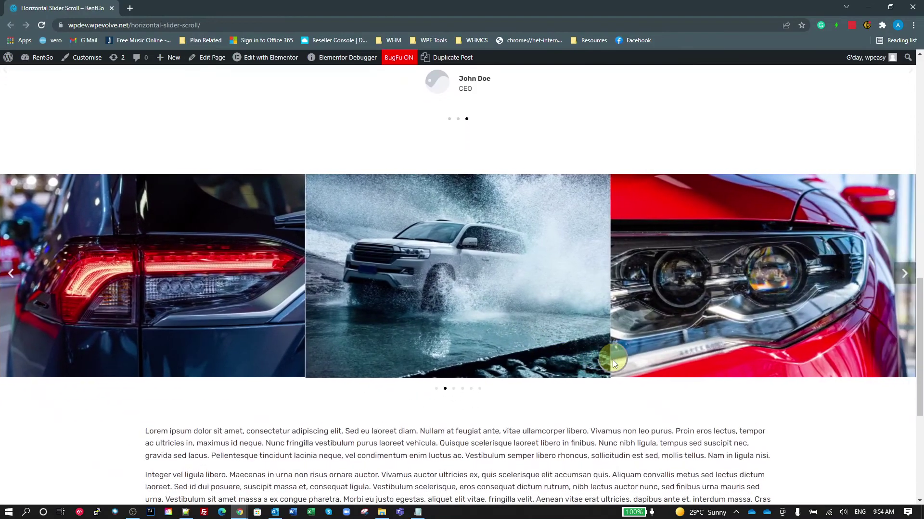
scroll(719, 392, down, 6)
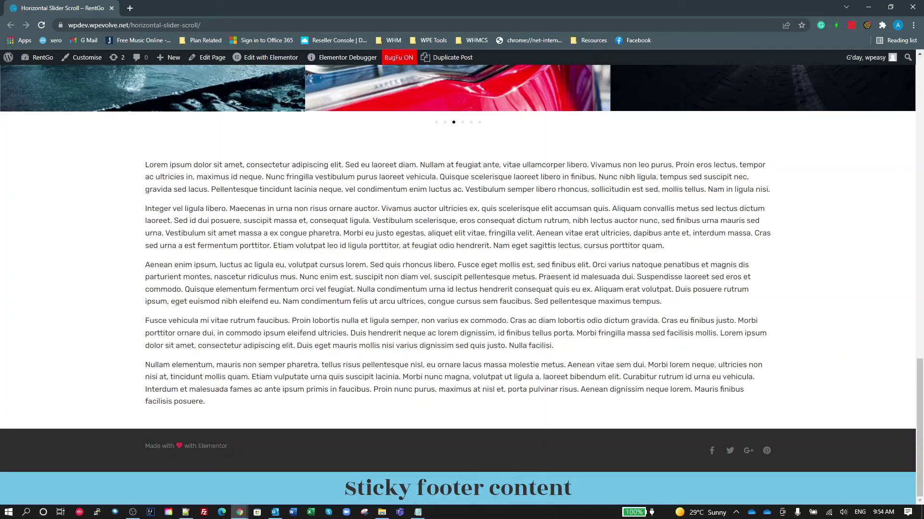
click(133, 511)
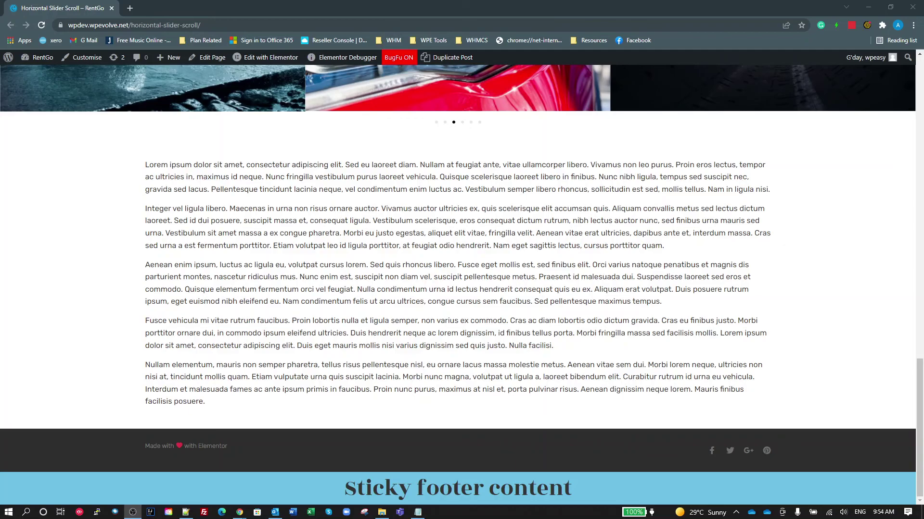